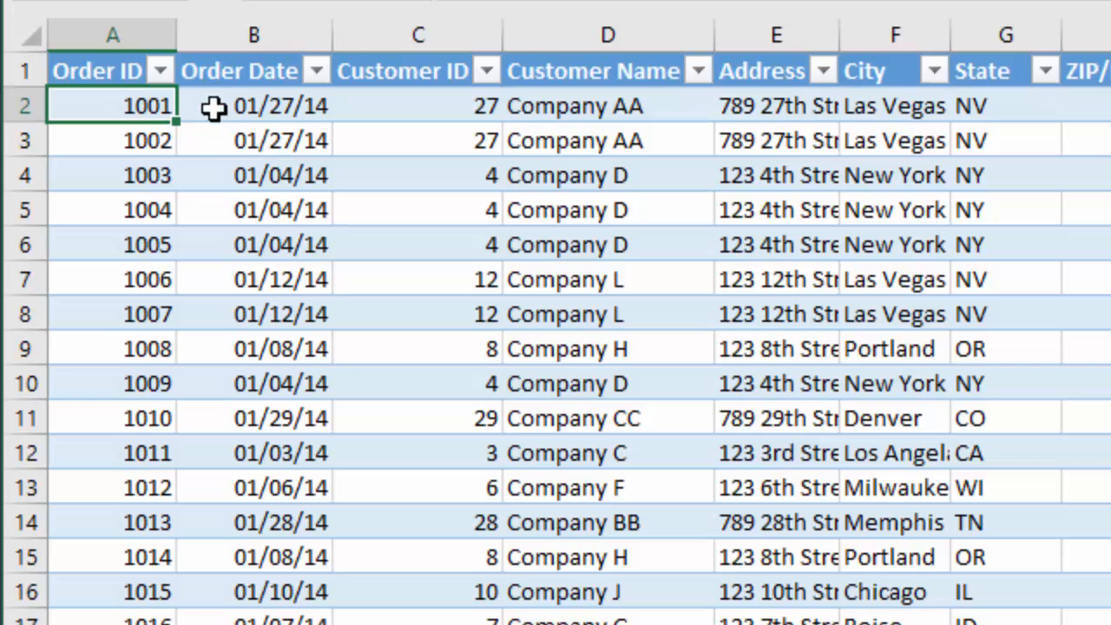
- Select A2:D12 (orders 1001–1011) and cycle the active cell through all four corners with Ctrl+period
{"action": "left_click_drag", "start_coordinate": [104, 109], "coordinate": [610, 448]}
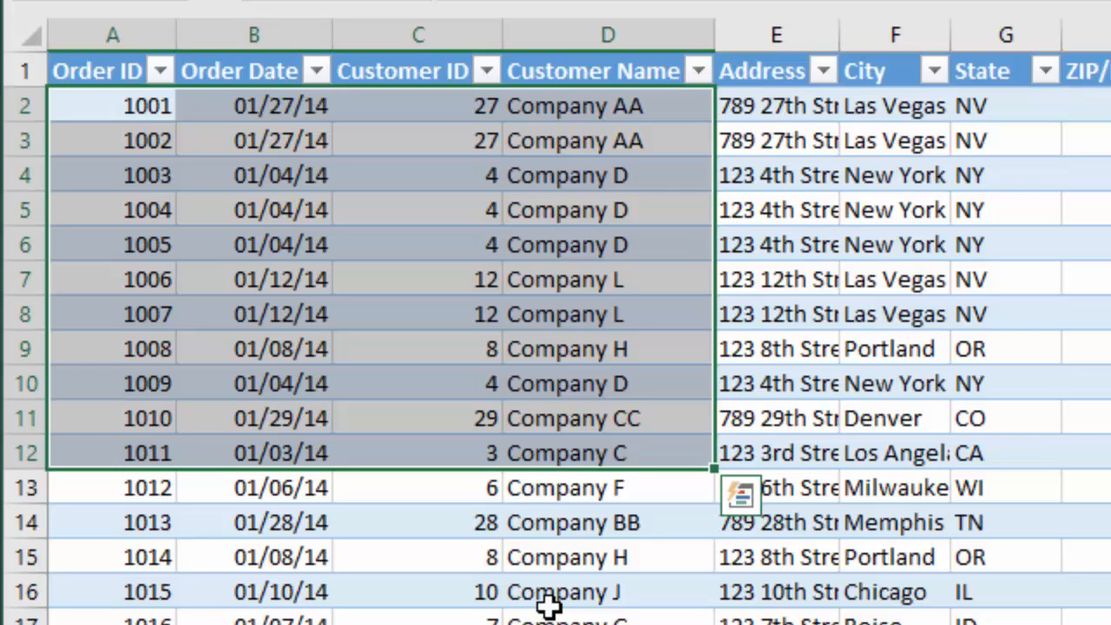
{"action": "key", "text": "ctrl+period"}
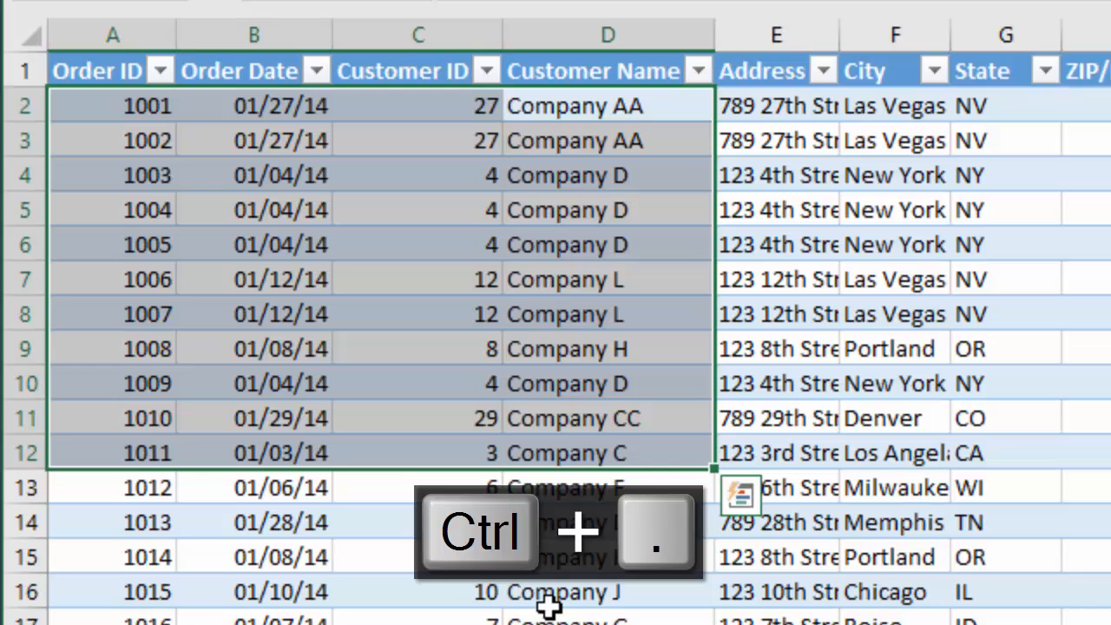
{"action": "key", "text": "ctrl+period"}
{"action": "key", "text": "ctrl+period"}
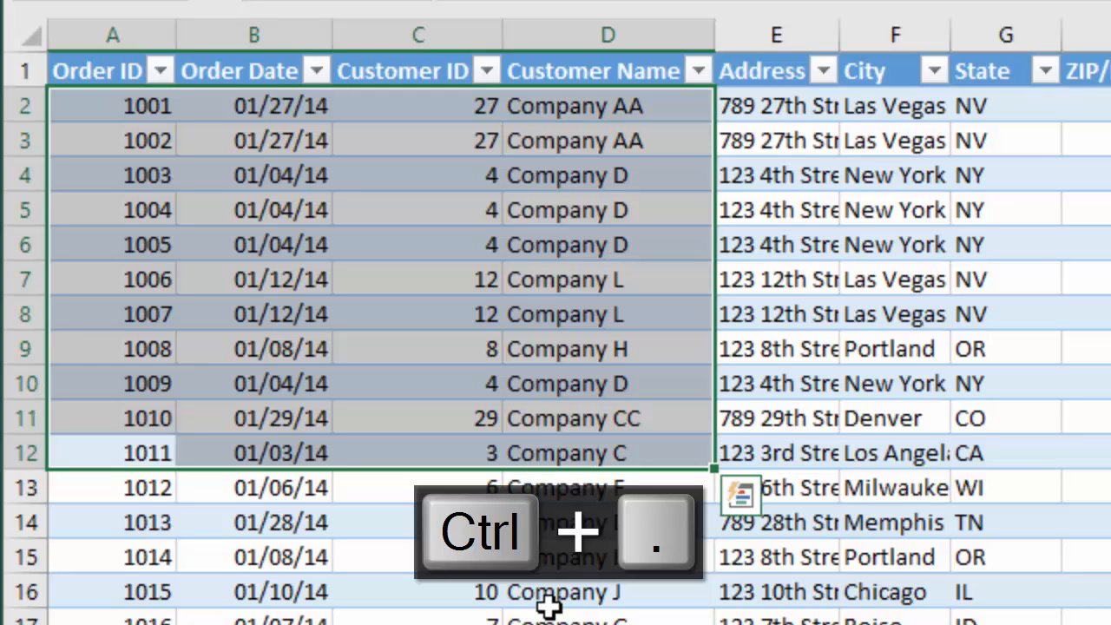
{"action": "key", "text": "ctrl+period"}
{"action": "key", "text": "ctrl+period"}
{"action": "key", "text": "ctrl+period"}
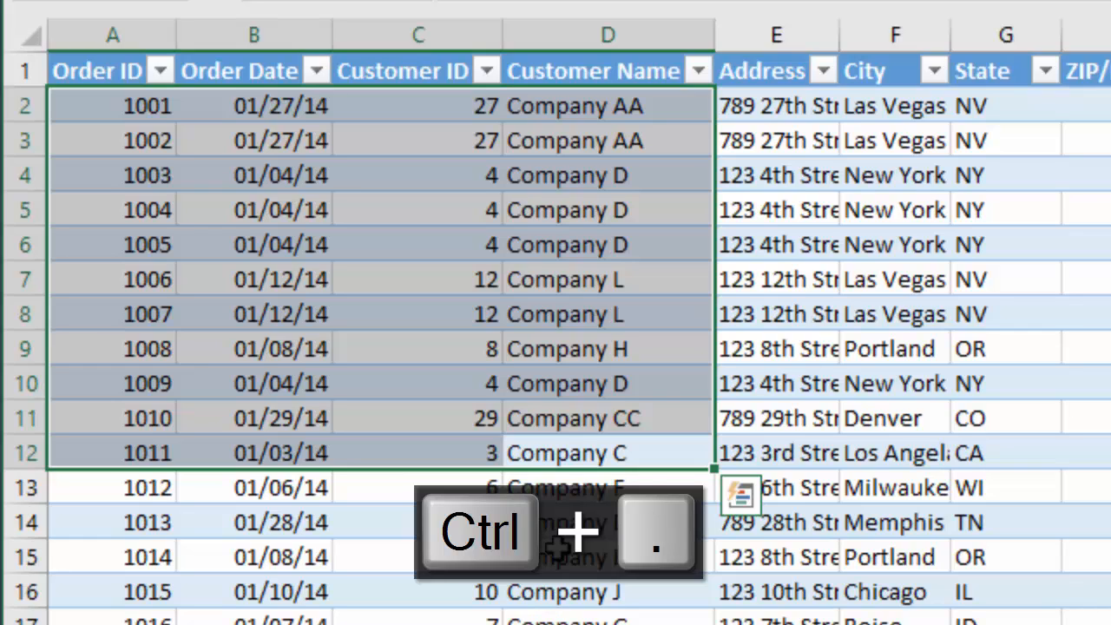
{"action": "key", "text": "ctrl+period"}
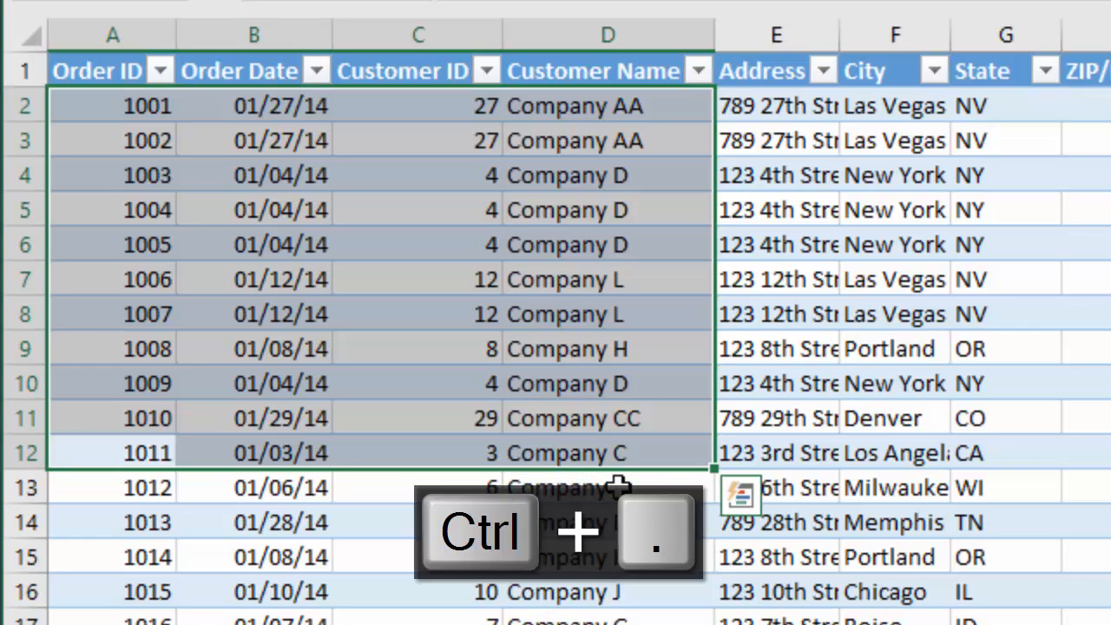
{"action": "key", "text": "ctrl+period"}
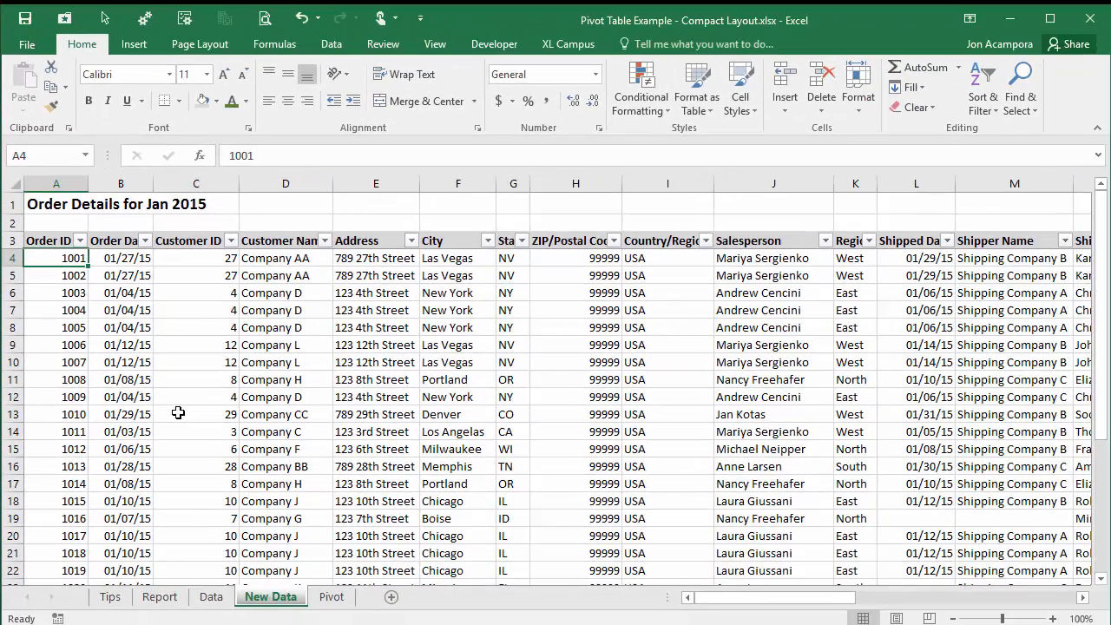
- Extend the selection to the last data cell, copy it, and go to cell A2 on the Data sheet
{"action": "key", "text": "ctrl+shift+End"}
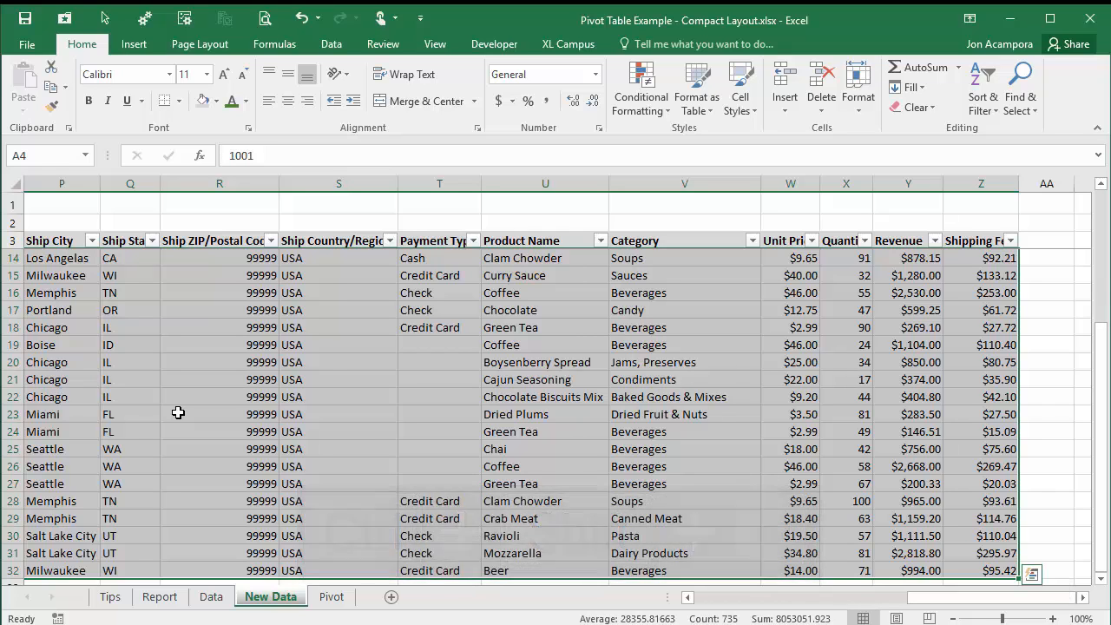
{"action": "key", "text": "ctrl+c"}
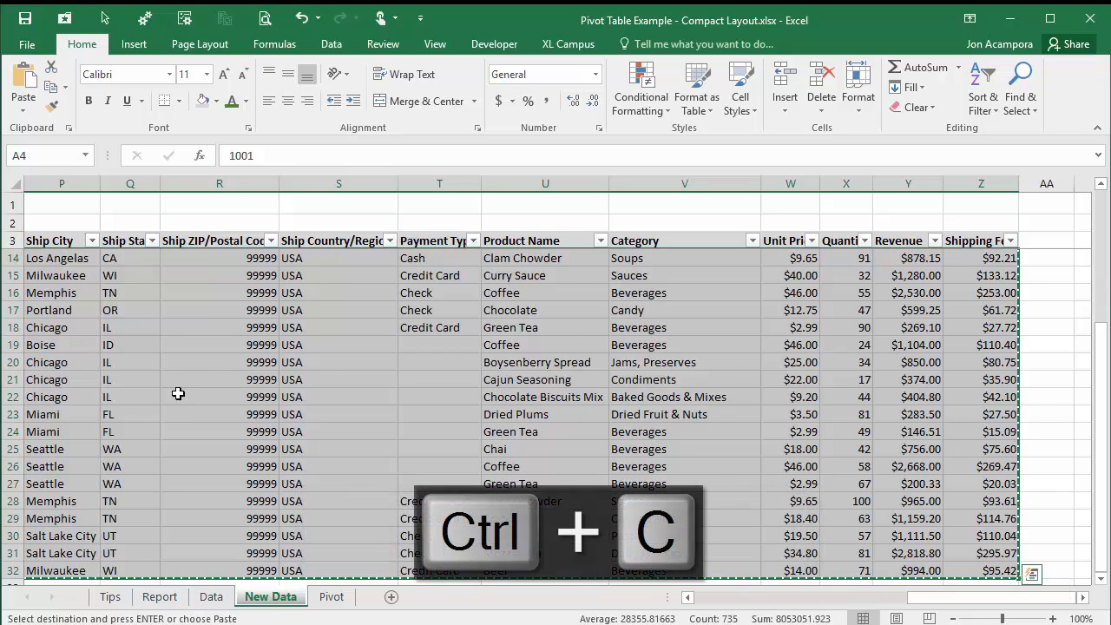
{"action": "left_click", "coordinate": [211, 597]}
{"action": "left_click", "coordinate": [51, 218]}
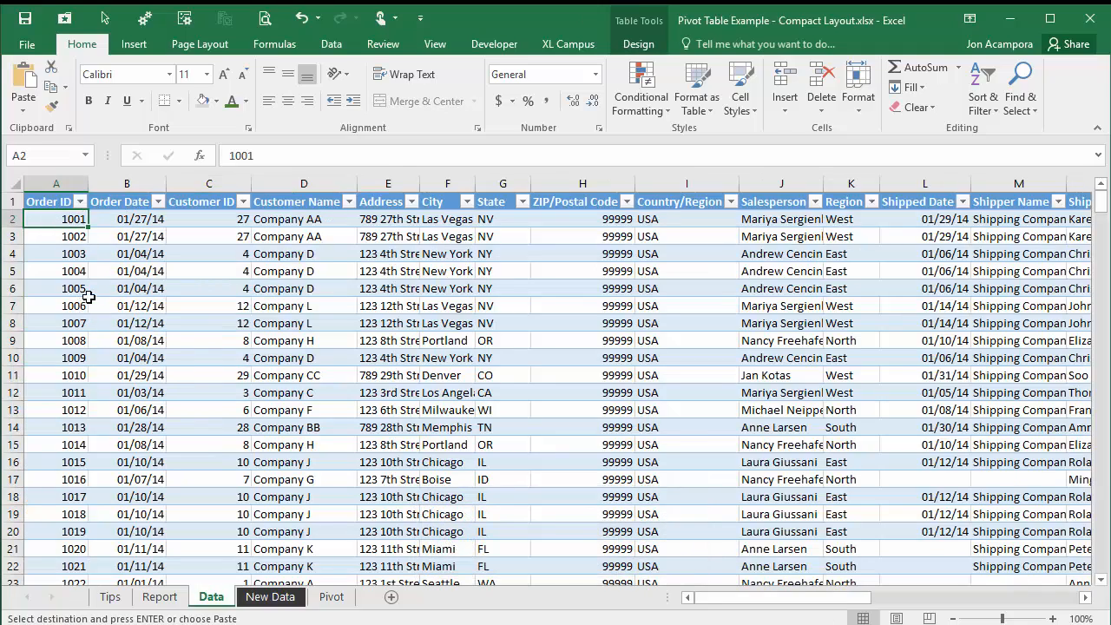
- Paste the 2015 orders at A2 of the Data table and jump between the pasted block's corners
{"action": "key", "text": "ctrl+v"}
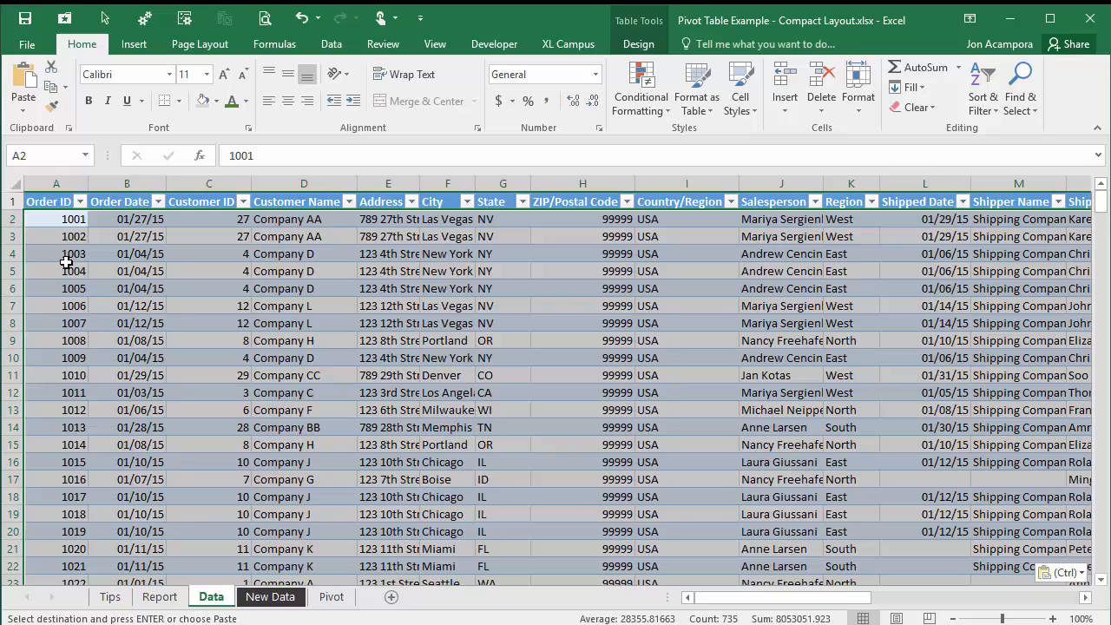
{"action": "key", "text": "ctrl+period"}
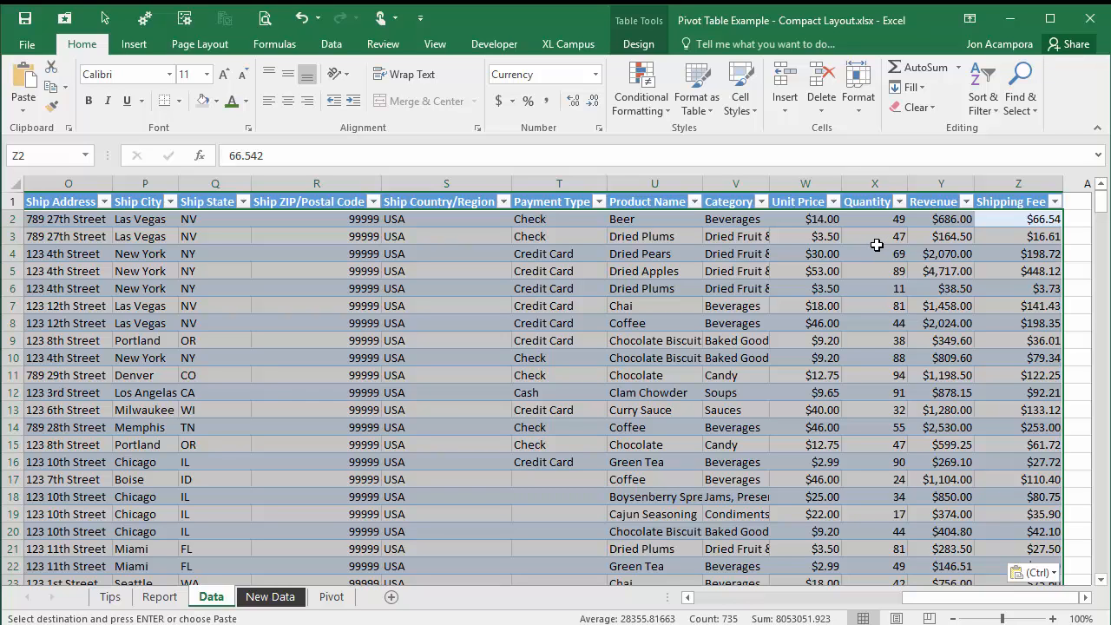
{"action": "key", "text": "ctrl+period"}
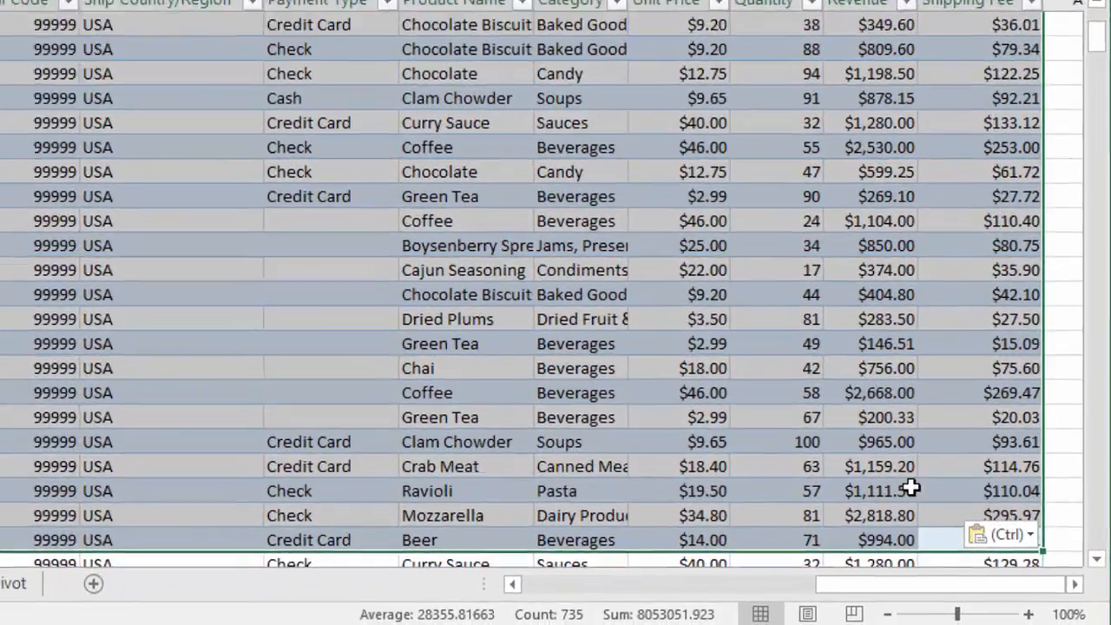
{"action": "scroll", "coordinate": [974, 547], "scroll_direction": "down", "scroll_amount": 2}
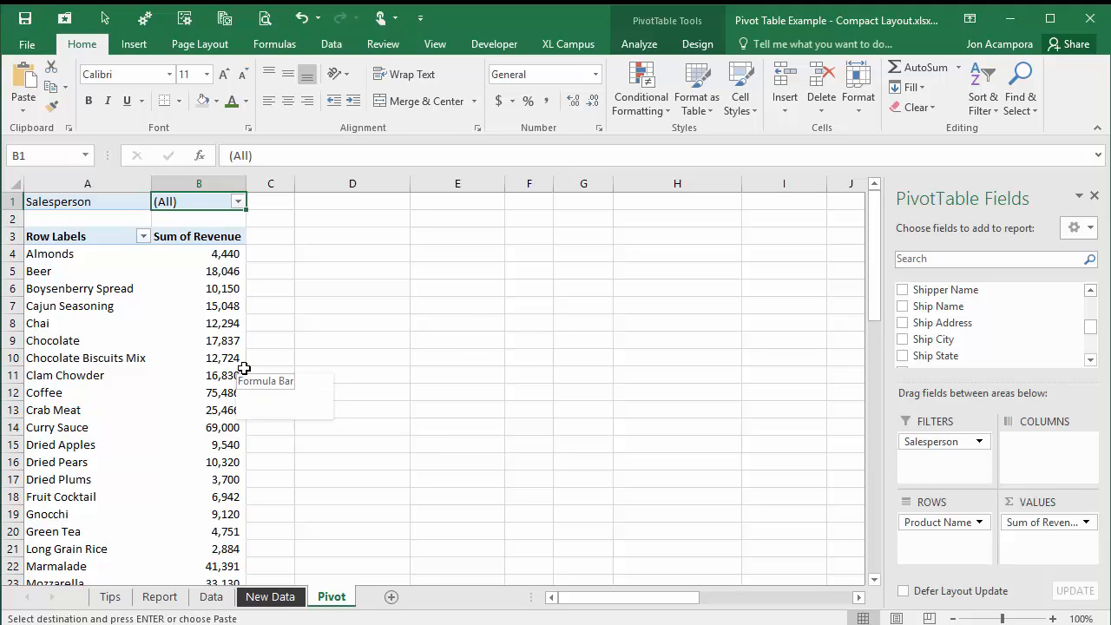
- View the Pivot sheet's Sum of Revenue by product, with Coffee at 75,486 and Salesperson at (All)
{"action": "mouse_move", "coordinate": [242, 361]}
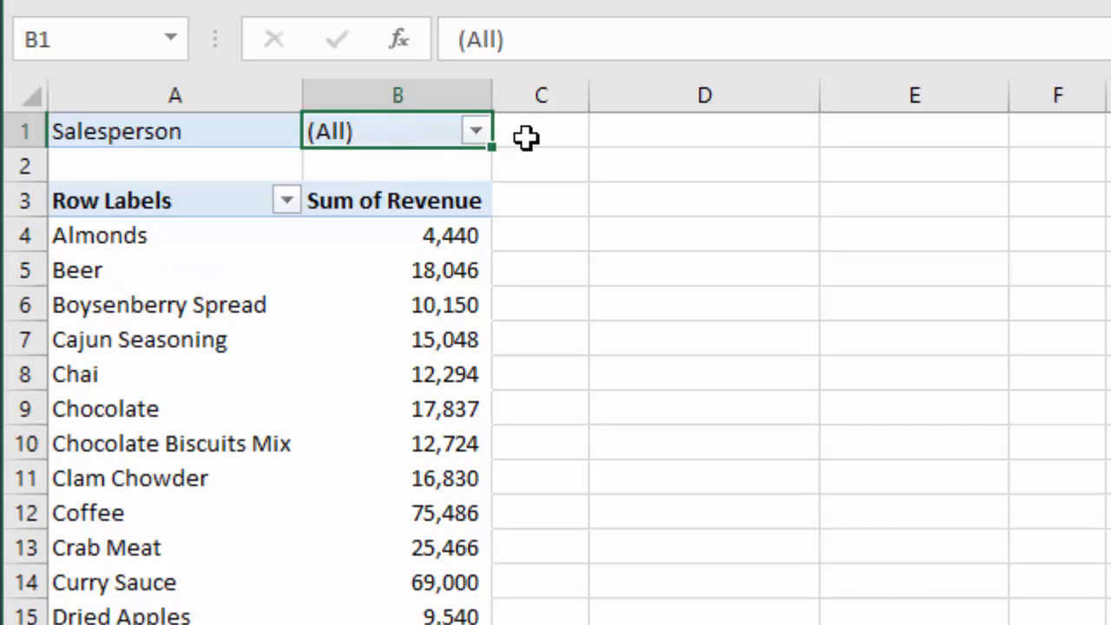
{"action": "left_click", "coordinate": [477, 134]}
{"action": "left_click", "coordinate": [181, 268]}
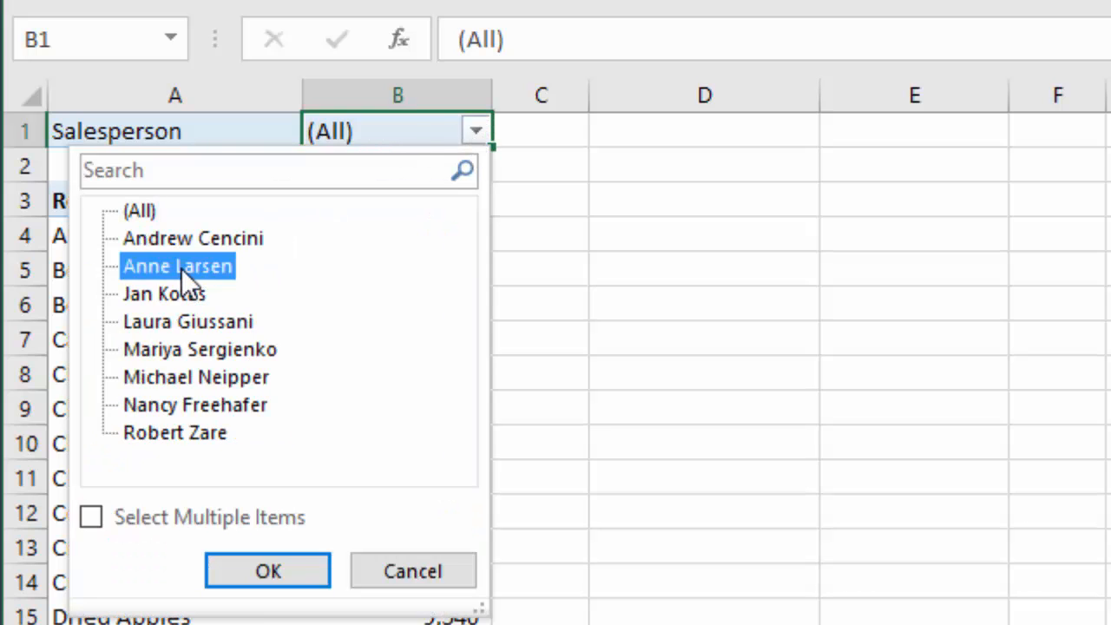
{"action": "left_click", "coordinate": [274, 583]}
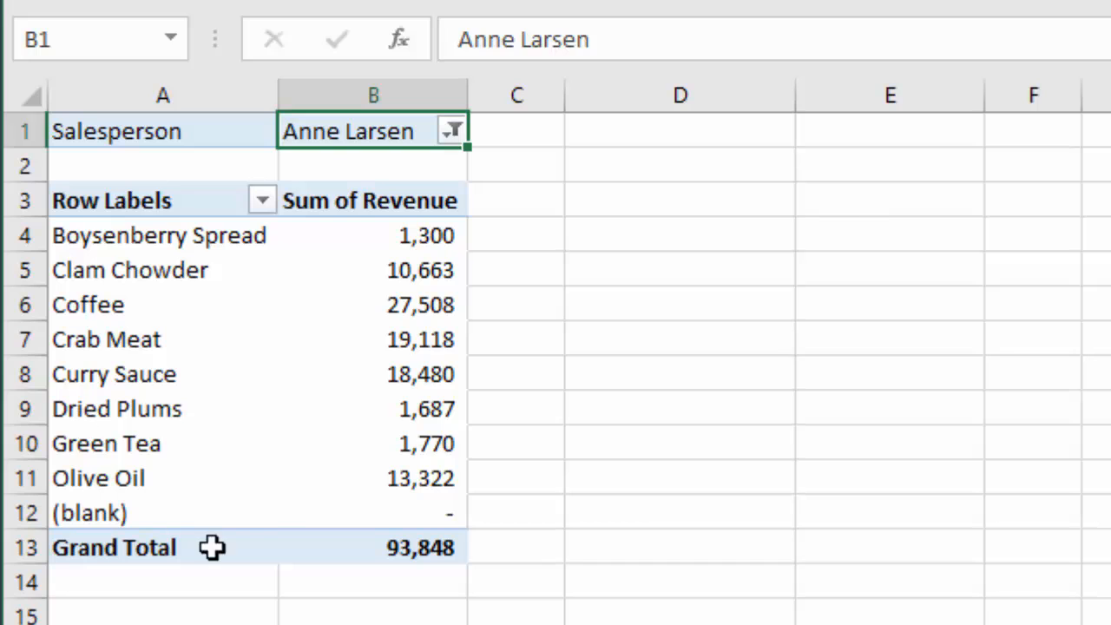
{"action": "left_click", "coordinate": [453, 132]}
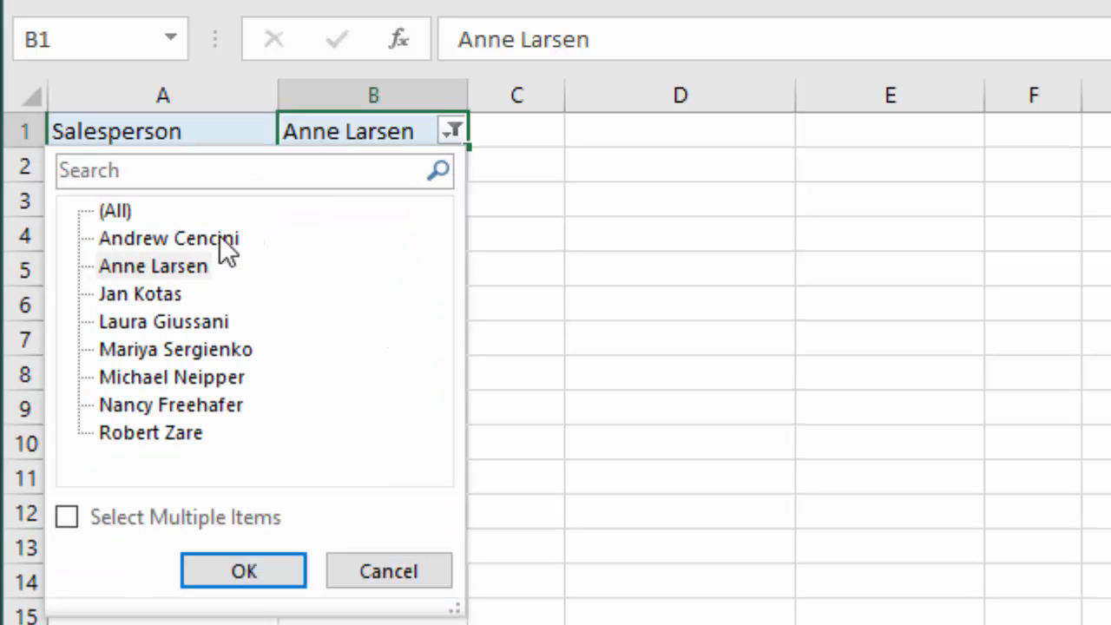
{"action": "left_click", "coordinate": [97, 209]}
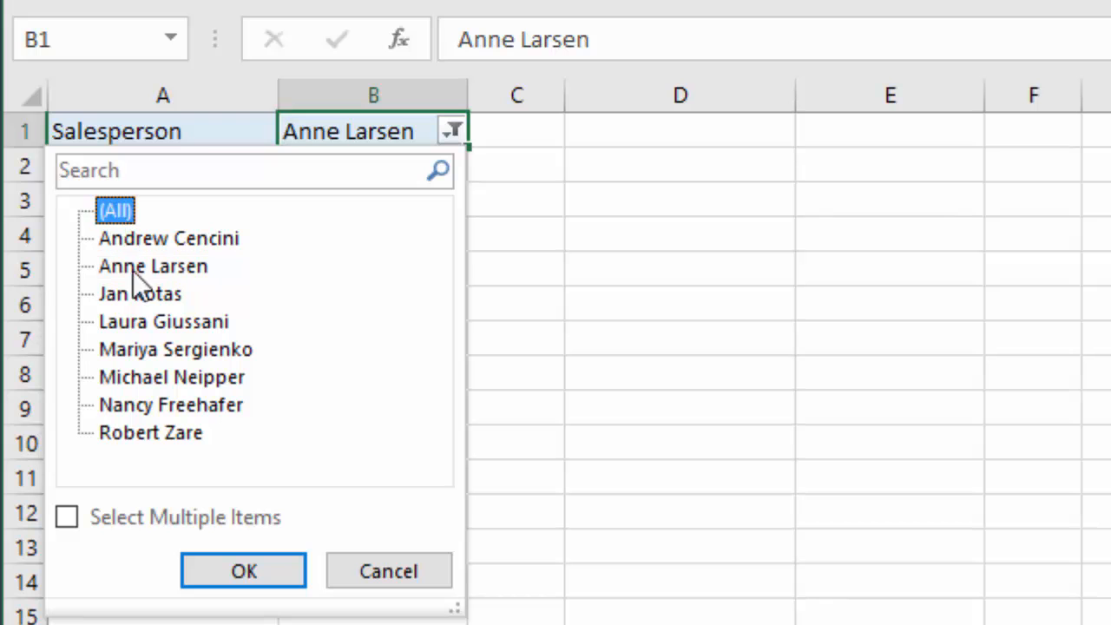
{"action": "left_click", "coordinate": [254, 577]}
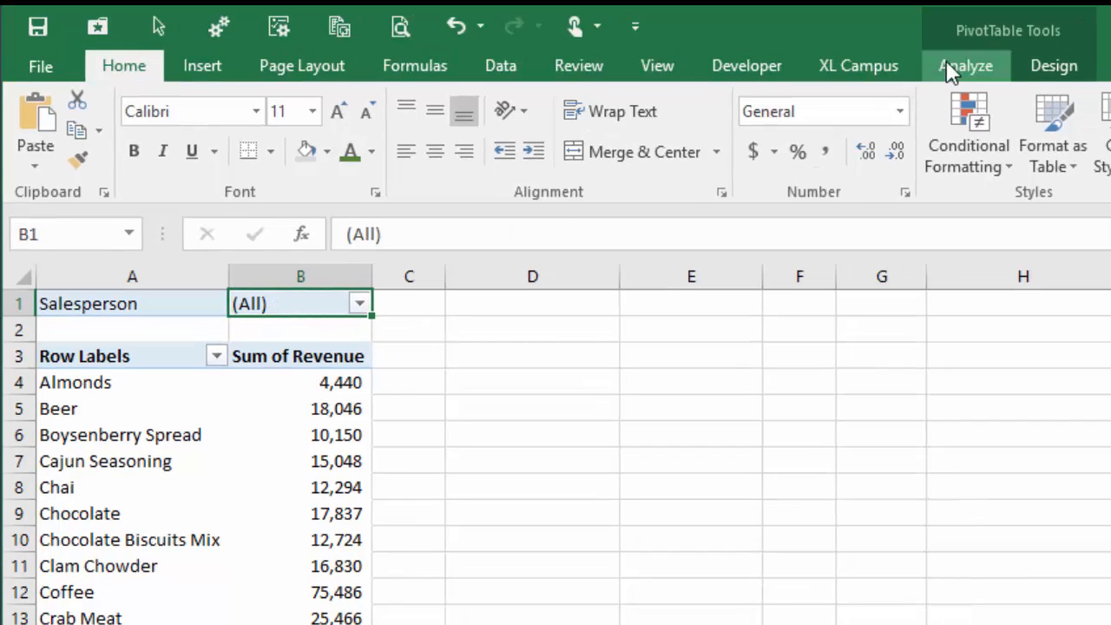
- Use Show Report Filter Pages from the pivot Options dropdown, choosing Salesperson as the split field
{"action": "left_click", "coordinate": [947, 67]}
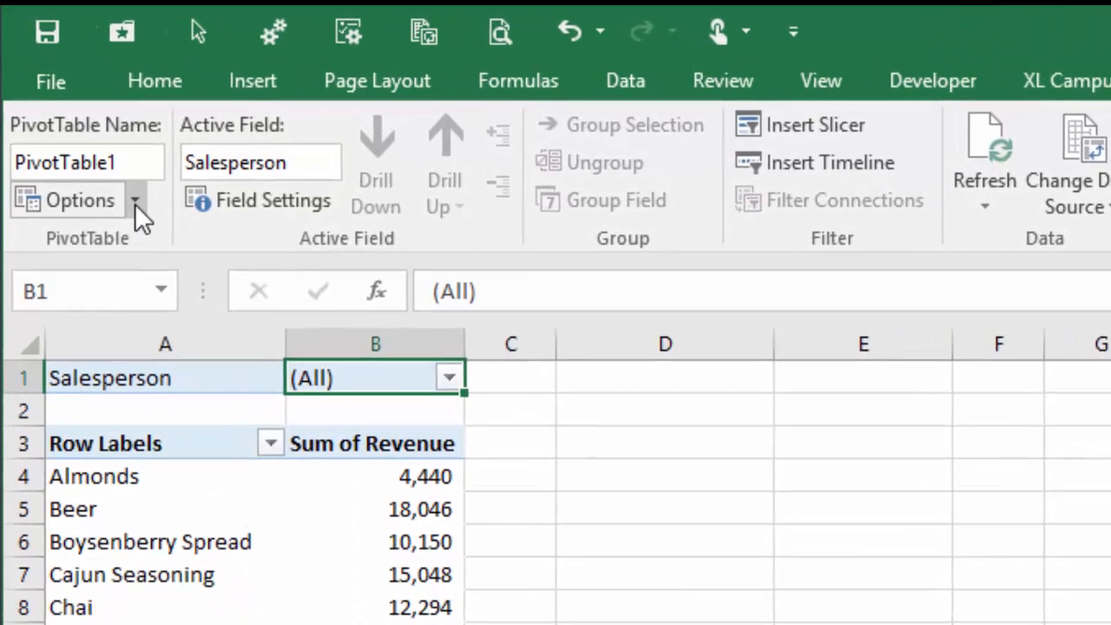
{"action": "left_click", "coordinate": [116, 177]}
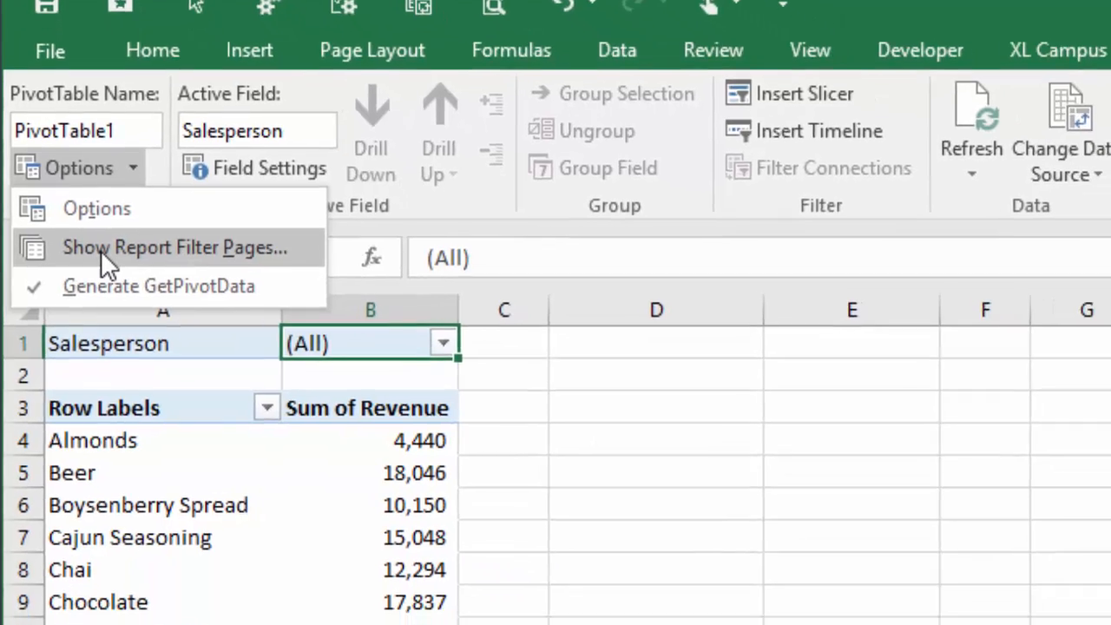
{"action": "left_click", "coordinate": [70, 299]}
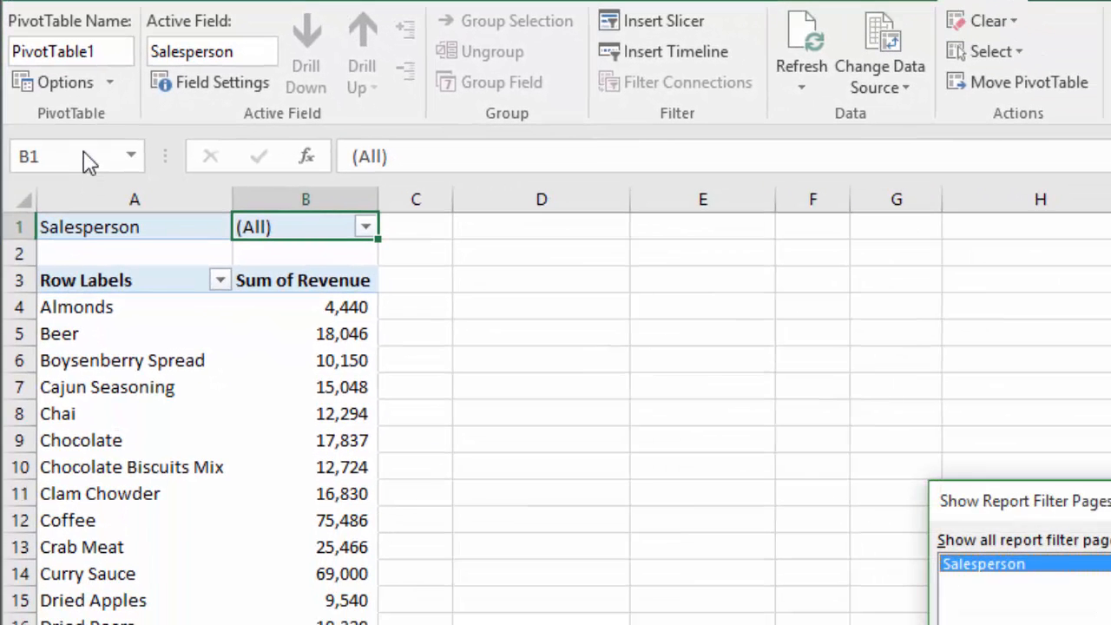
{"action": "left_click_drag", "start_coordinate": [974, 501], "coordinate": [464, 322]}
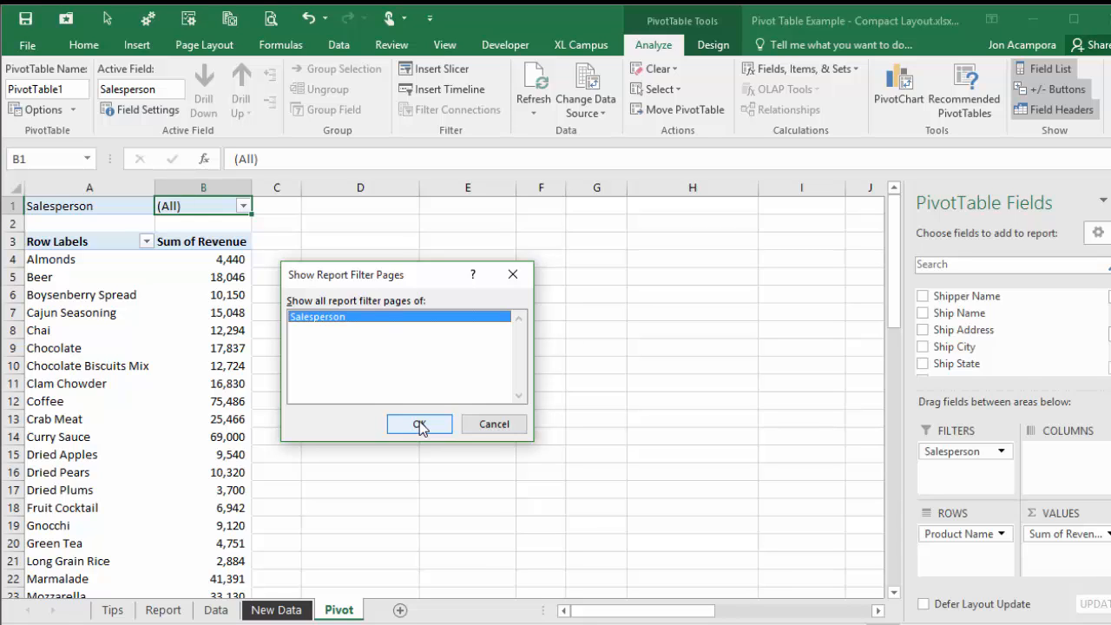
{"action": "left_click", "coordinate": [419, 421]}
- Confirm one sheet per salesperson, then widen the sheet tab area to reveal more tabs
{"action": "left_click", "coordinate": [419, 425]}
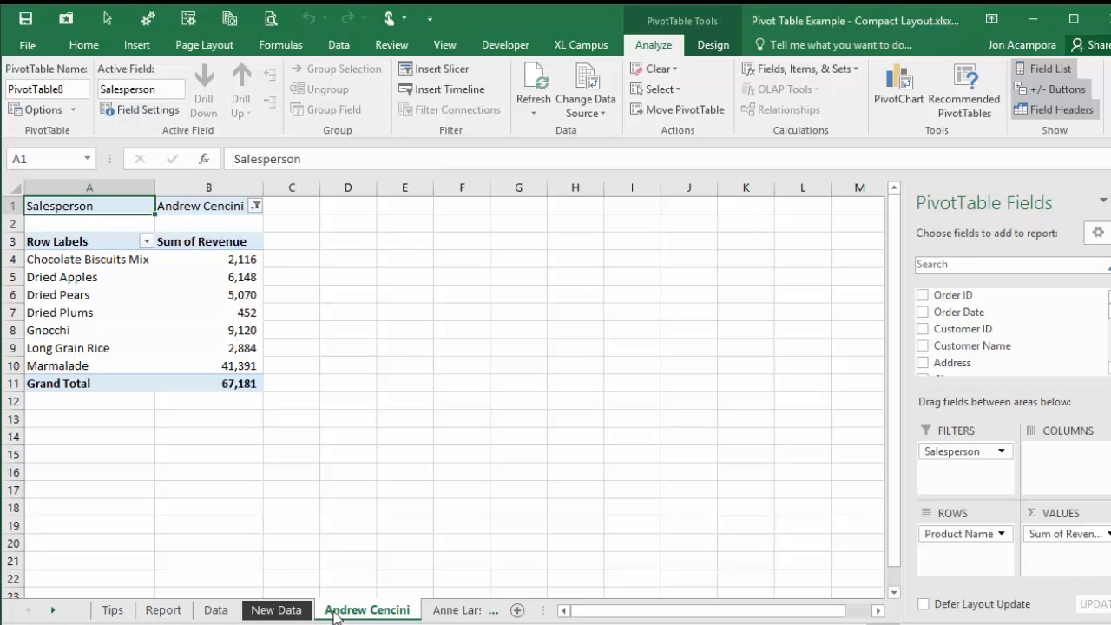
{"action": "left_click", "coordinate": [439, 612]}
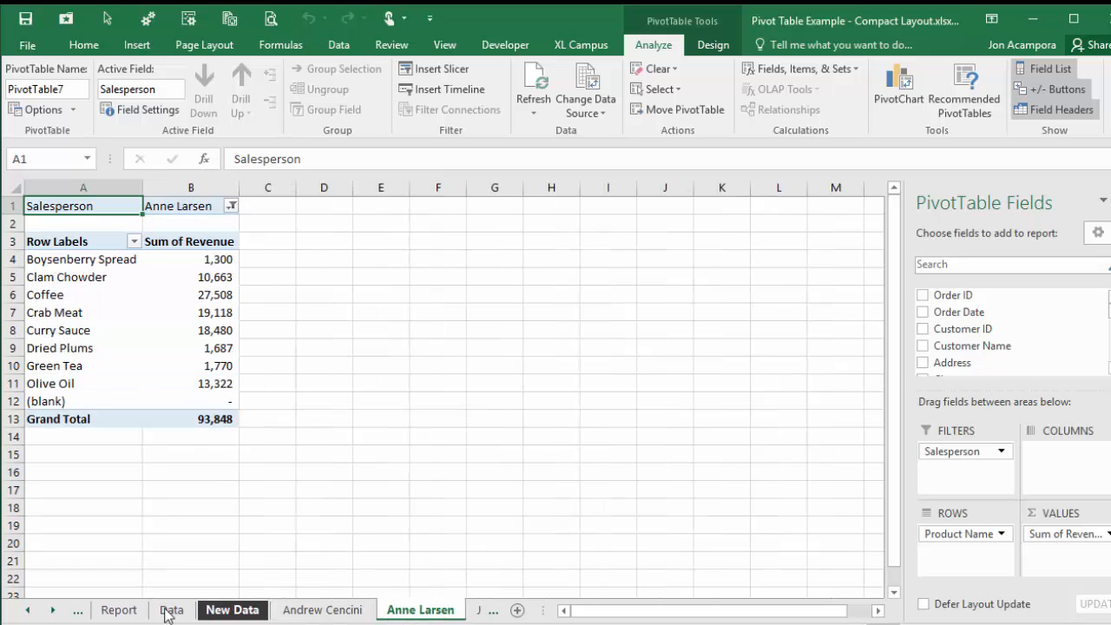
{"action": "left_click", "coordinate": [53, 612]}
{"action": "left_click", "coordinate": [54, 611]}
{"action": "left_click", "coordinate": [54, 611]}
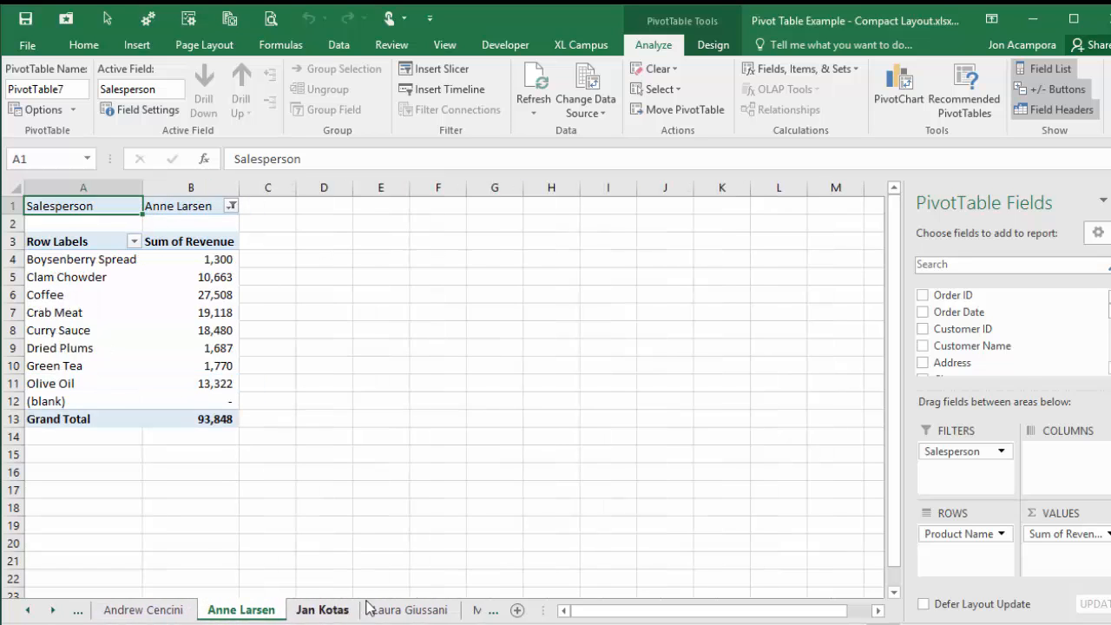
{"action": "left_click_drag", "start_coordinate": [540, 610], "coordinate": [681, 611]}
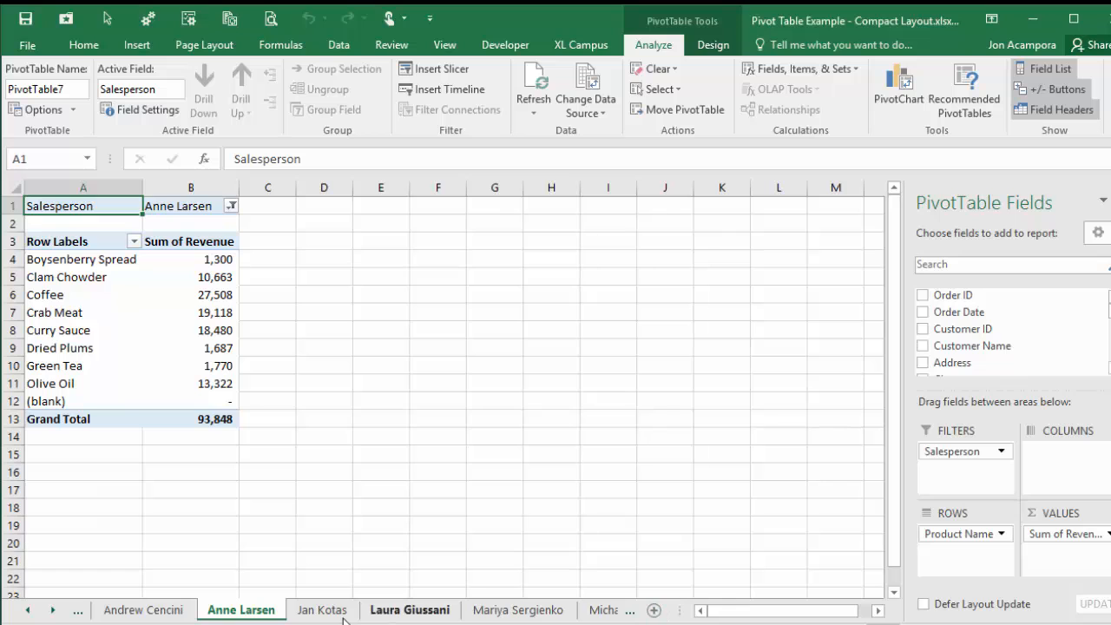
- Browse the following salesperson pivot sheets, then scroll back to the earlier sheet tabs
{"action": "left_click", "coordinate": [404, 612]}
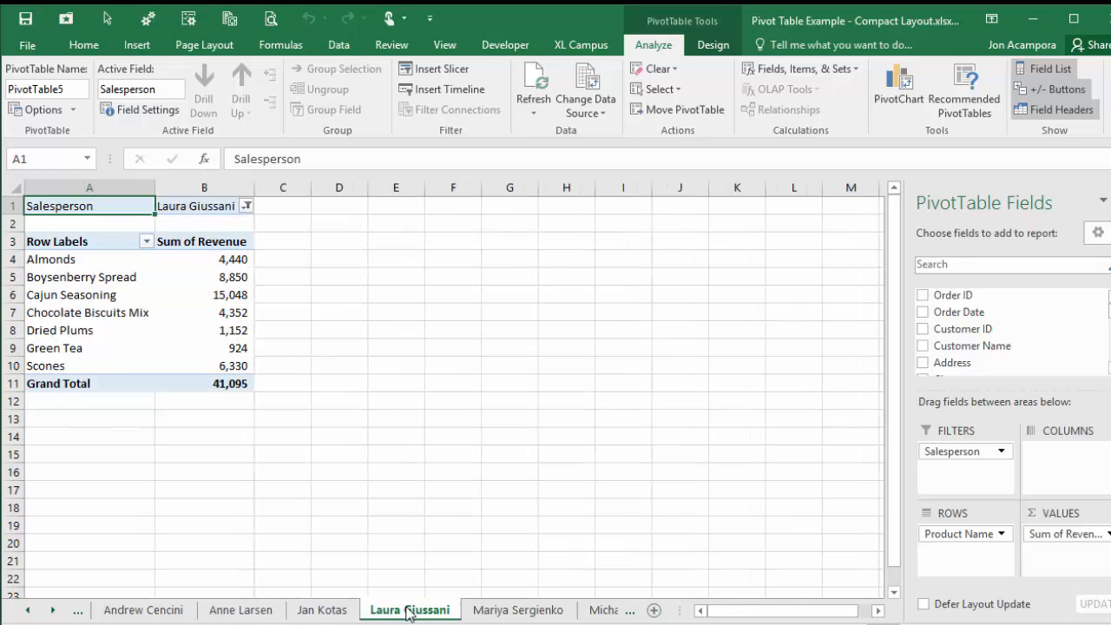
{"action": "left_click", "coordinate": [501, 613]}
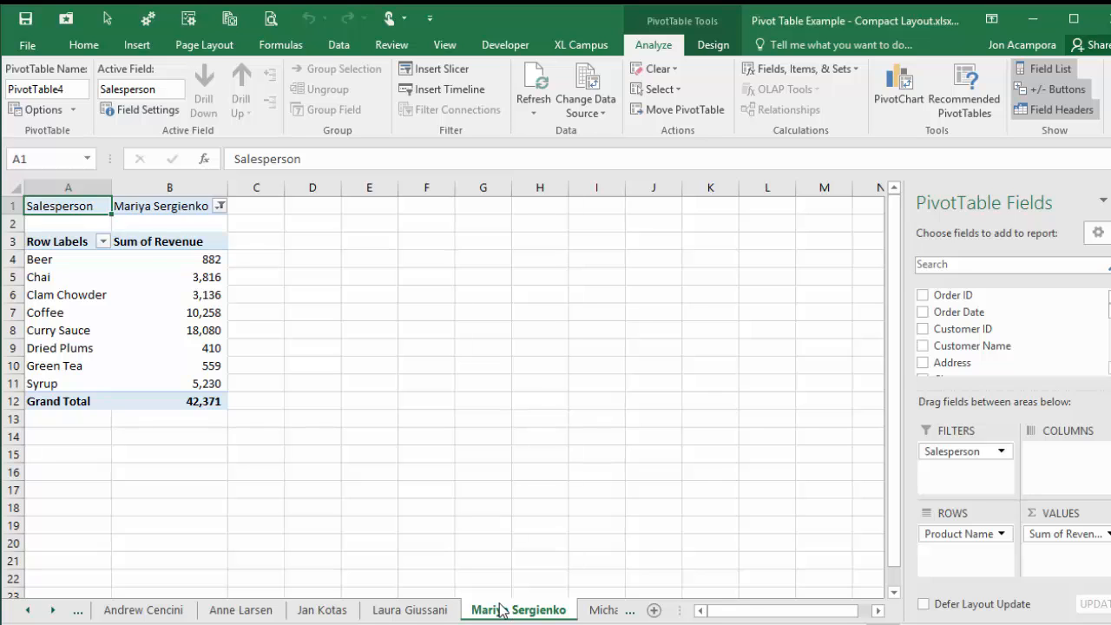
{"action": "left_click", "coordinate": [419, 616]}
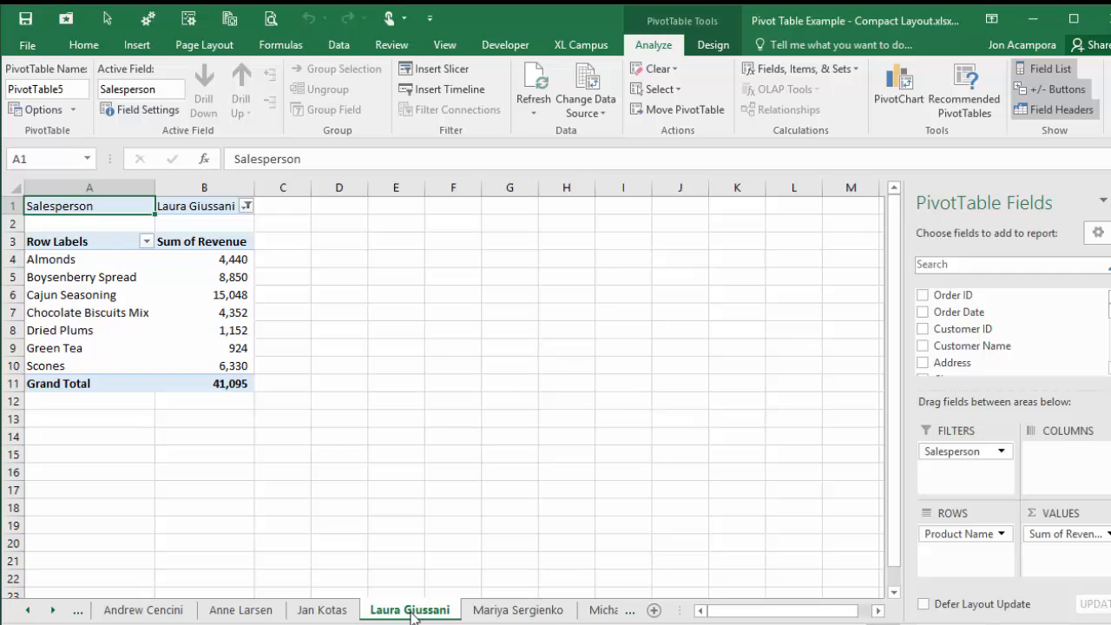
{"action": "left_click", "coordinate": [27, 610]}
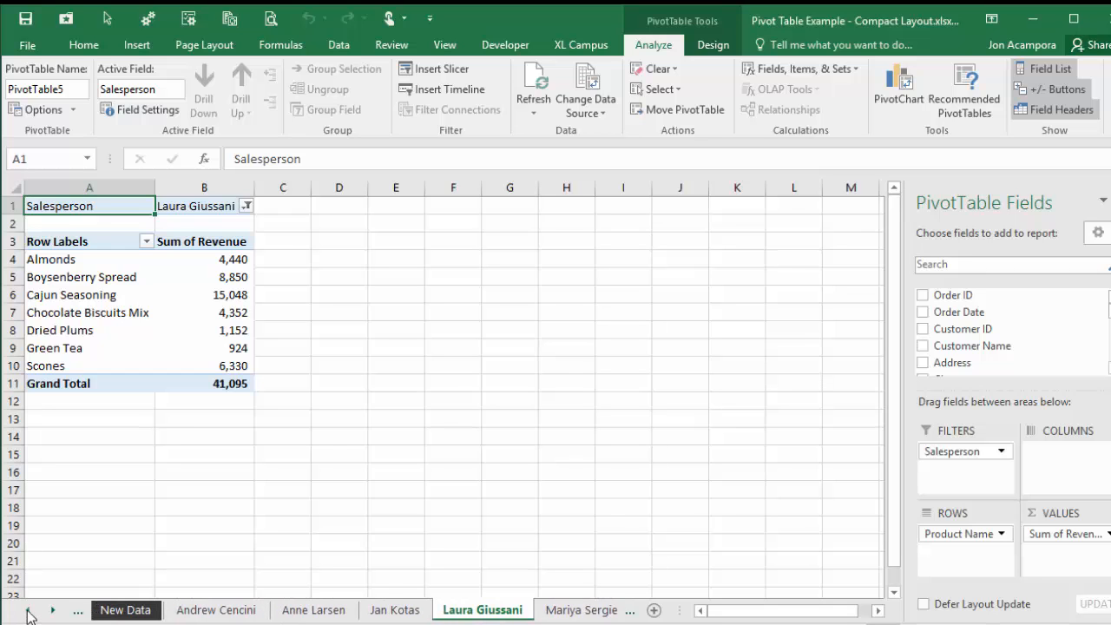
{"action": "left_click", "coordinate": [27, 610]}
{"action": "left_click", "coordinate": [26, 611]}
{"action": "left_click", "coordinate": [27, 611]}
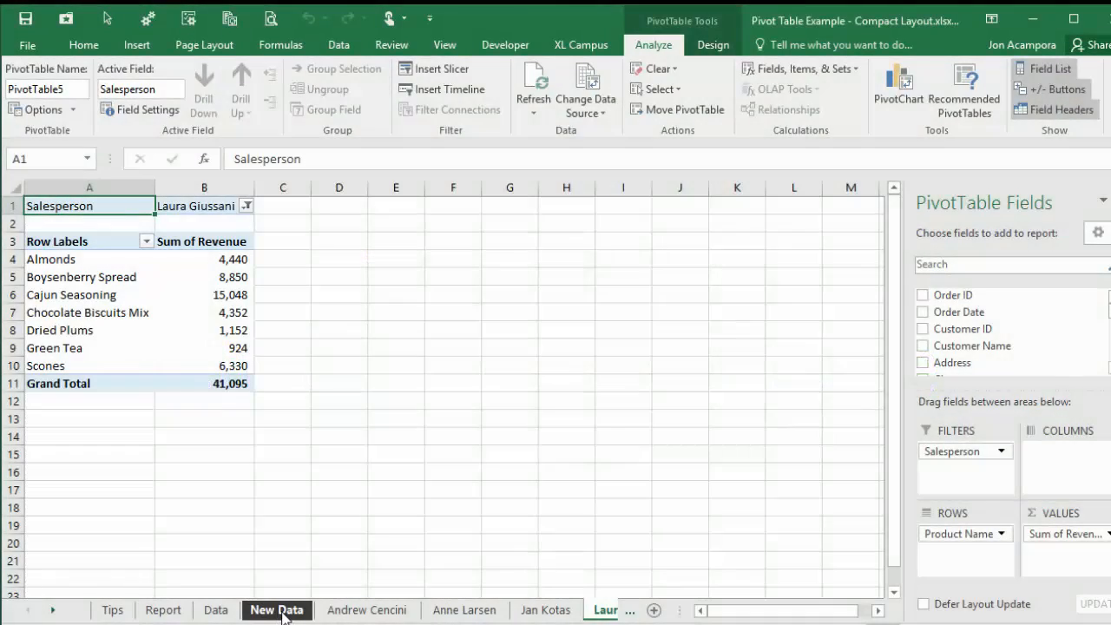
- On the New Data sheet, jump to the top of the orders and preview Ctrl+T without creating a table
{"action": "left_click", "coordinate": [277, 610]}
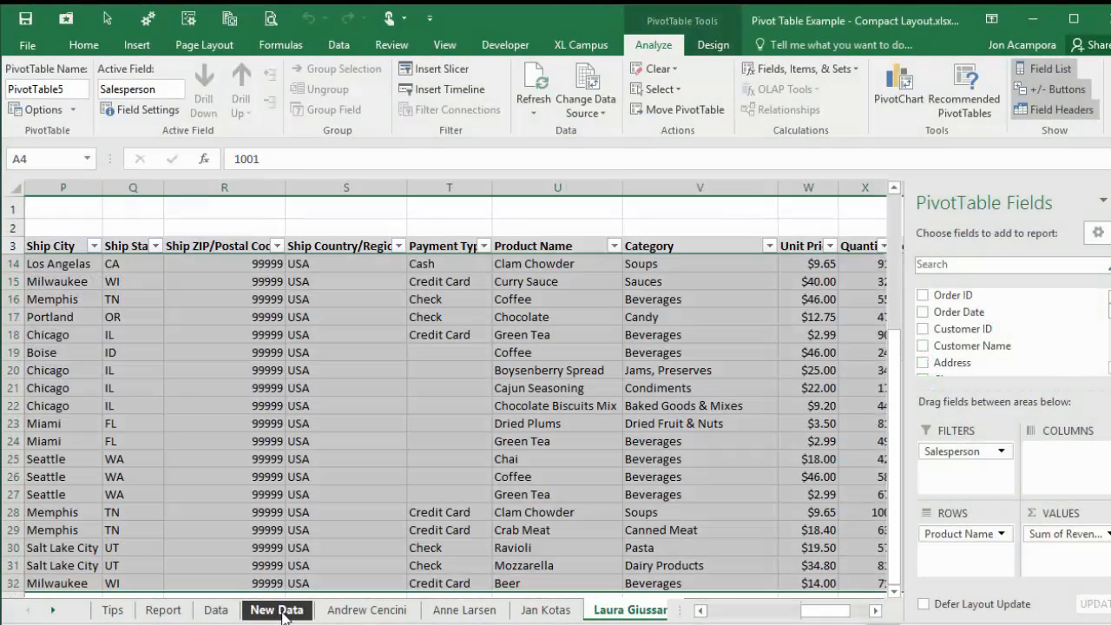
{"action": "left_click", "coordinate": [139, 328]}
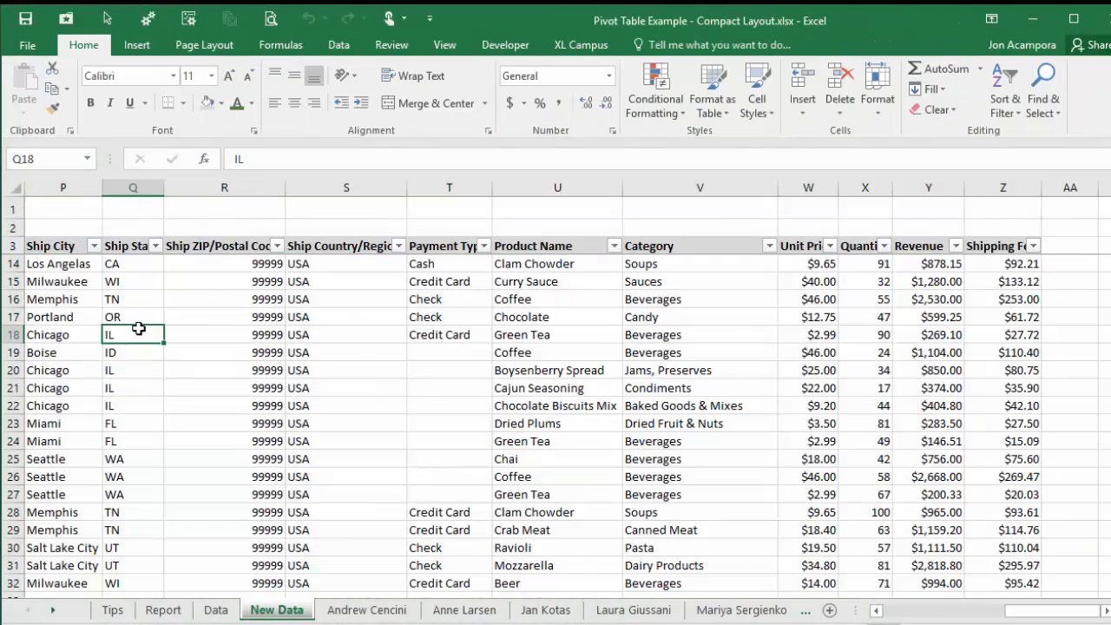
{"action": "key", "text": "ctrl+Home"}
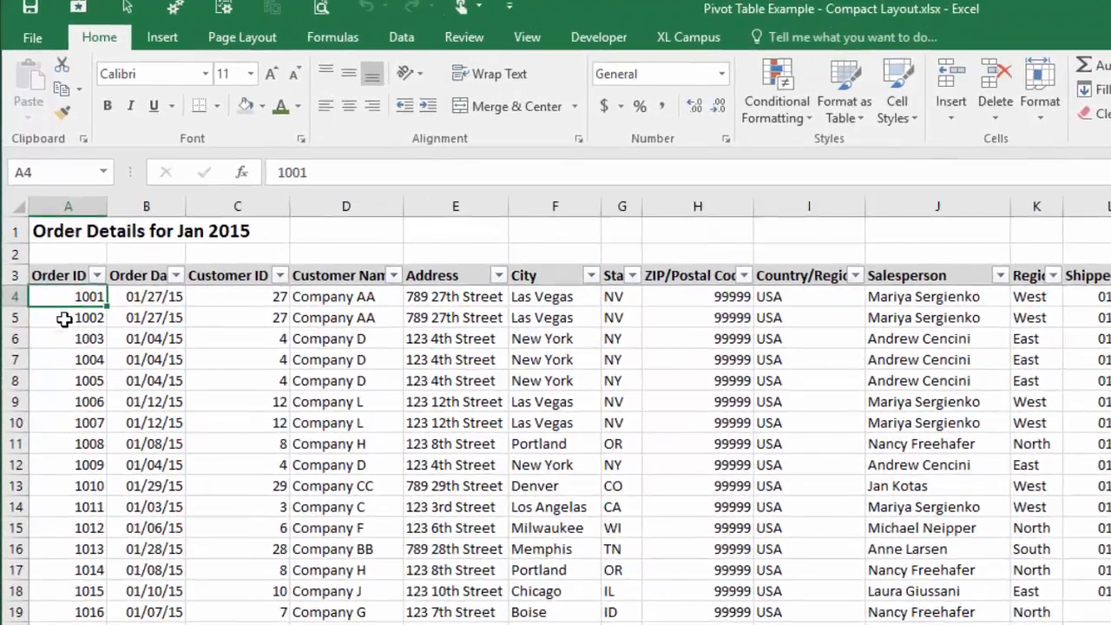
{"action": "key", "text": "ctrl+t"}
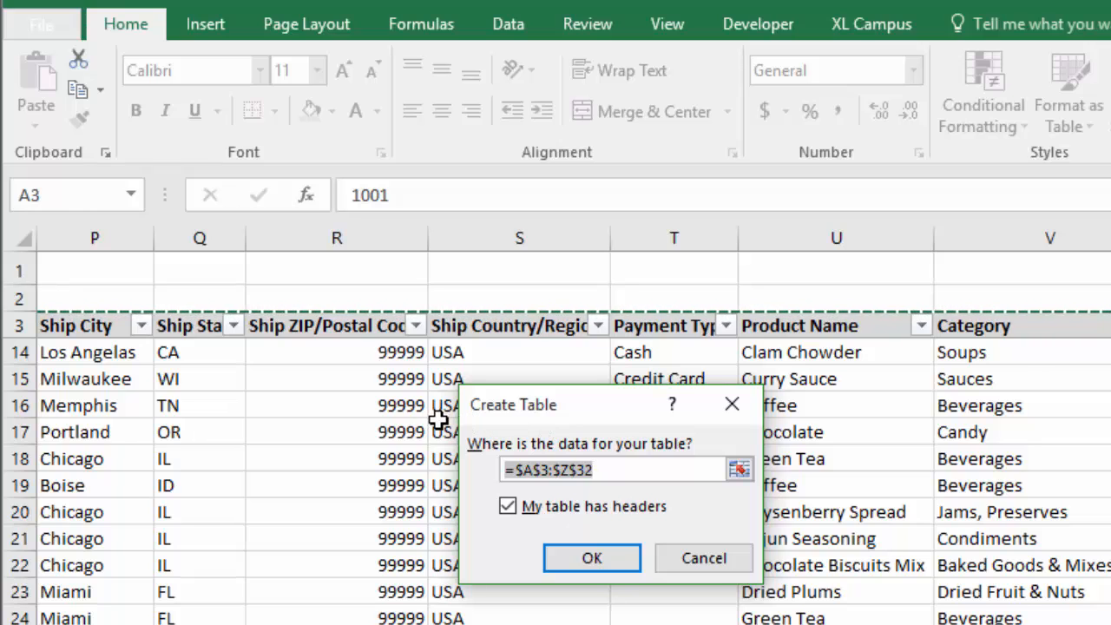
{"action": "left_click", "coordinate": [734, 402]}
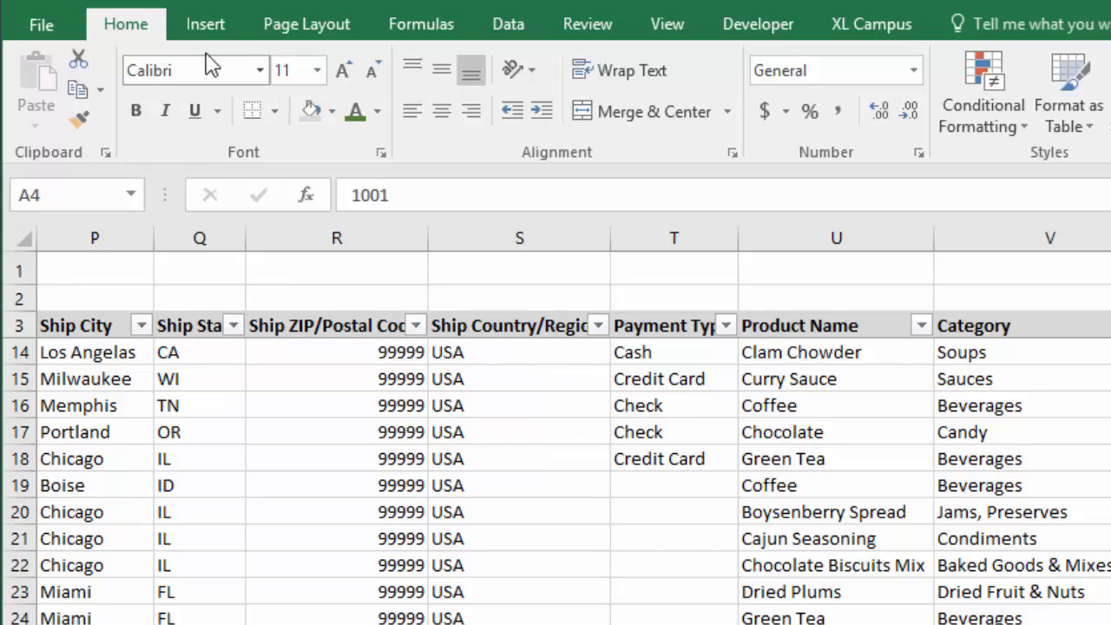
- Convert the order range A3:Z32 into an Excel table named Table2 with headers
{"action": "left_click", "coordinate": [205, 26]}
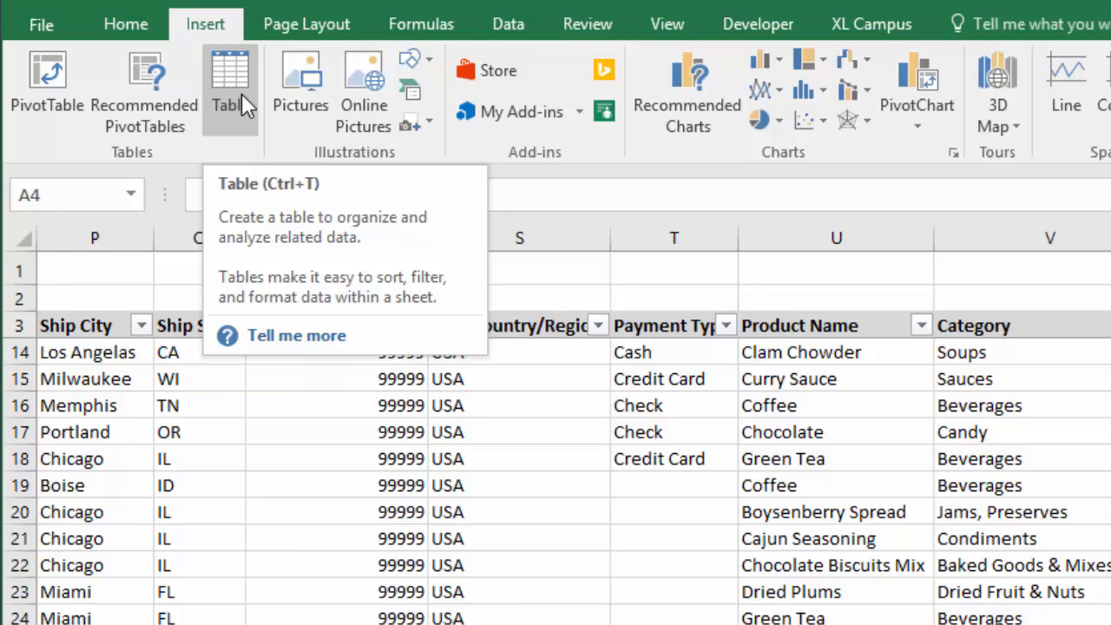
{"action": "left_click", "coordinate": [139, 355]}
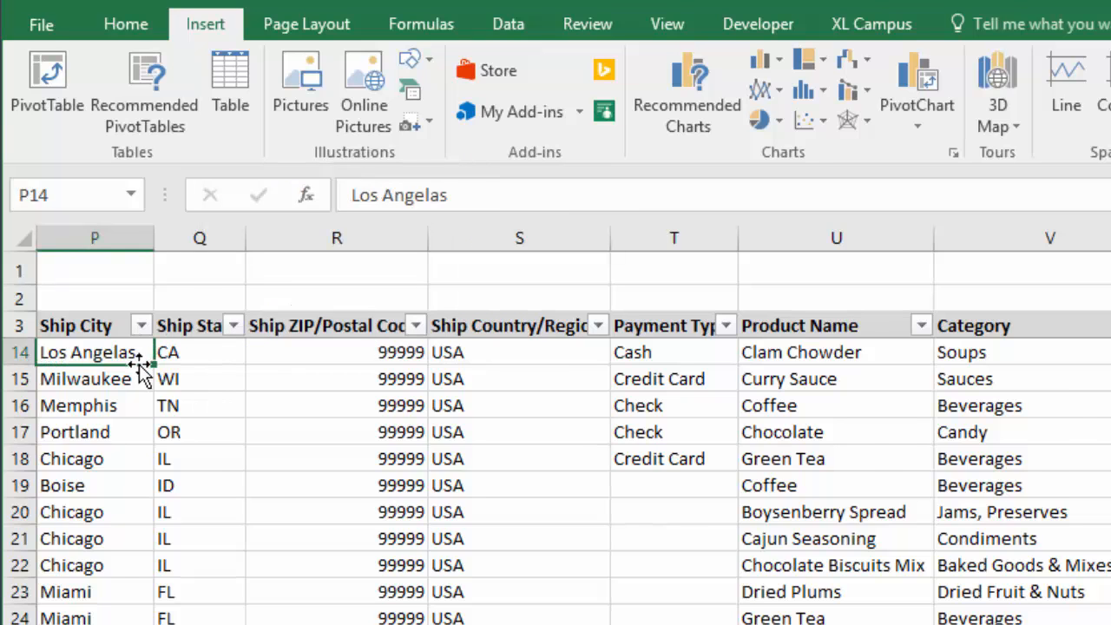
{"action": "key", "text": "ctrl+t"}
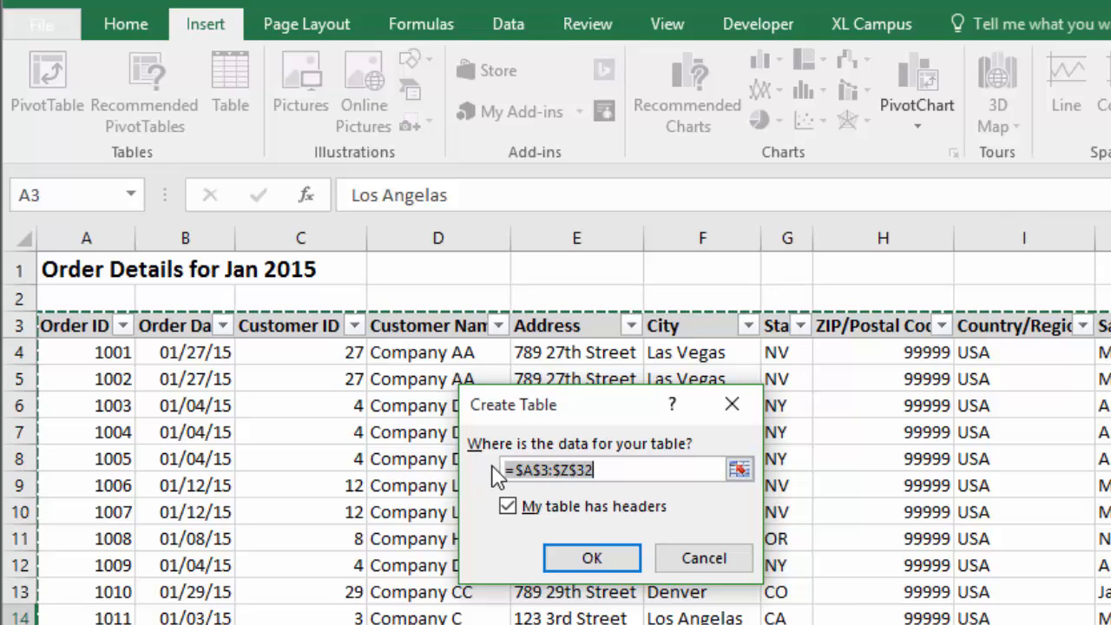
{"action": "left_click", "coordinate": [601, 562]}
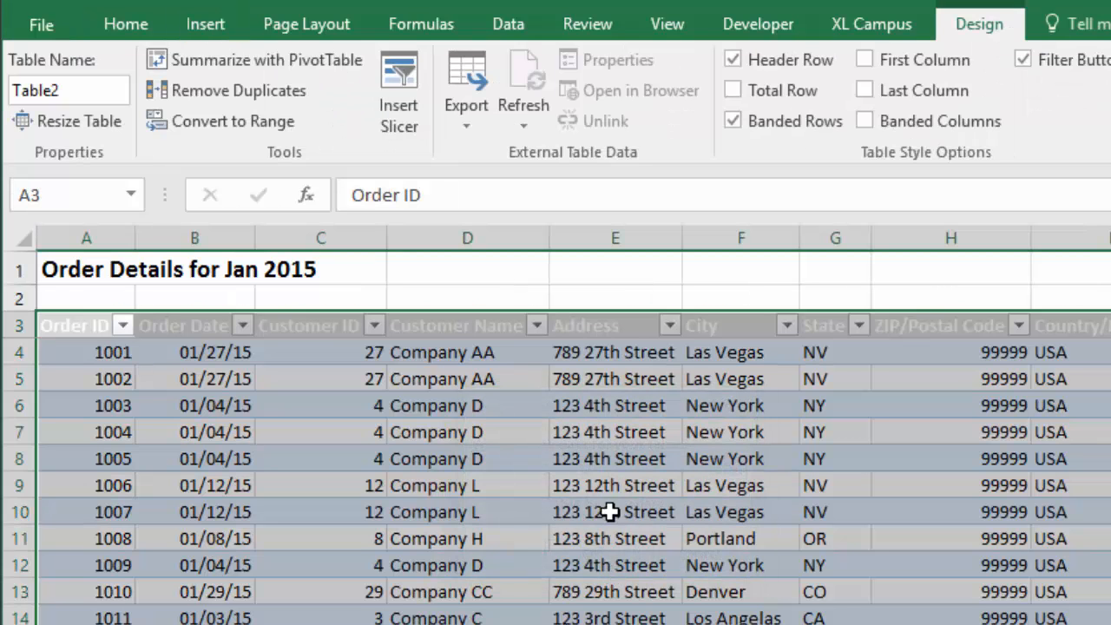
{"action": "left_click", "coordinate": [312, 356]}
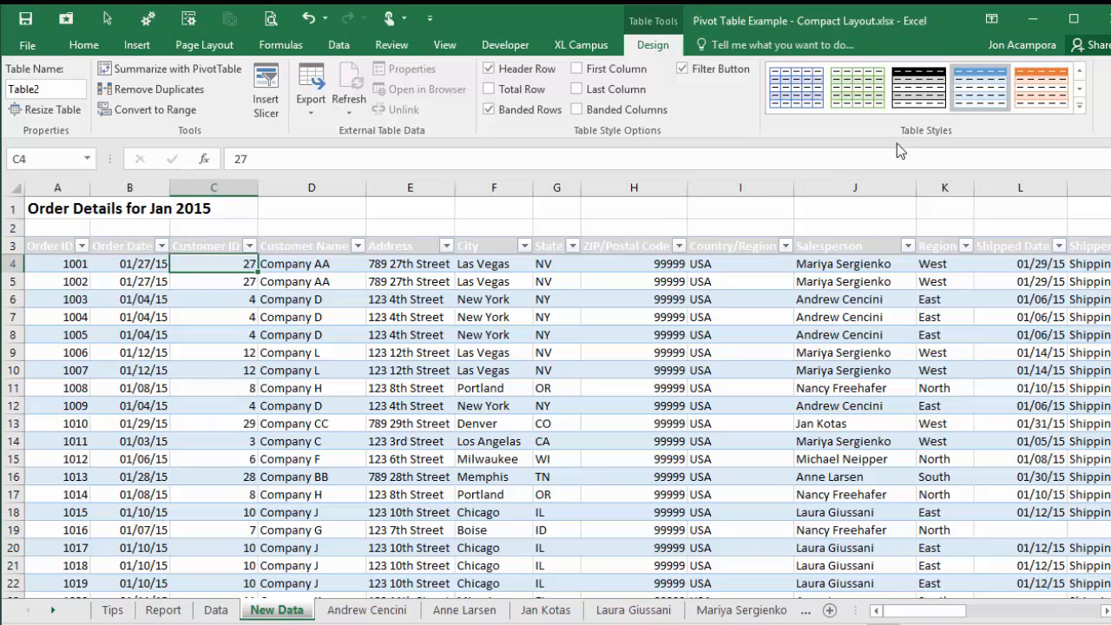
- Apply the light blue table style to Table2 using Apply and Clear Formatting
{"action": "right_click", "coordinate": [978, 94]}
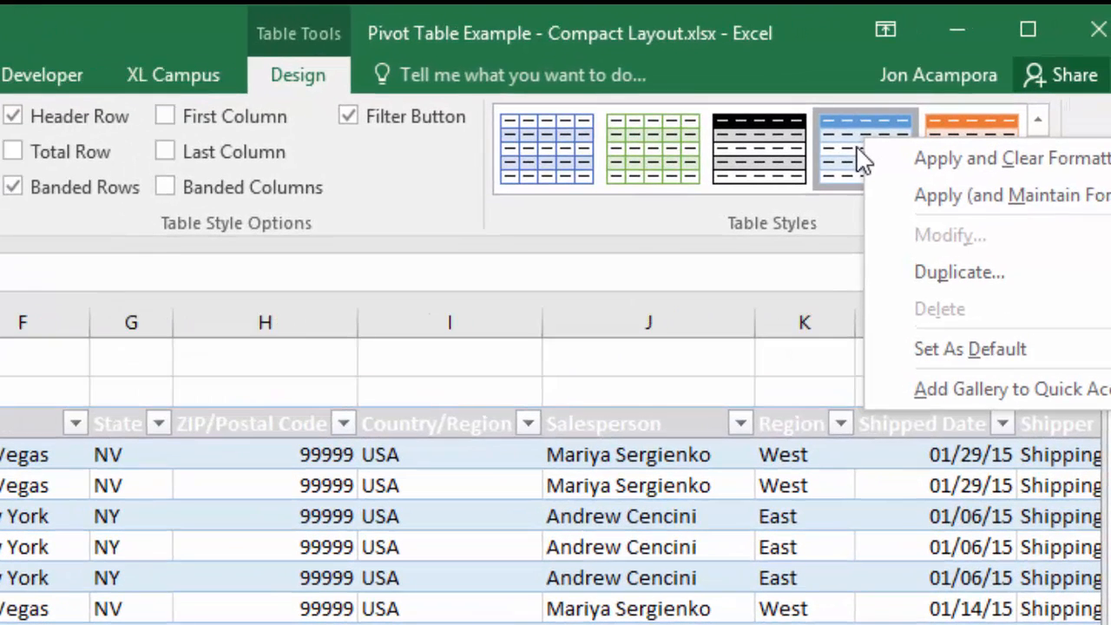
{"action": "right_click", "coordinate": [835, 156]}
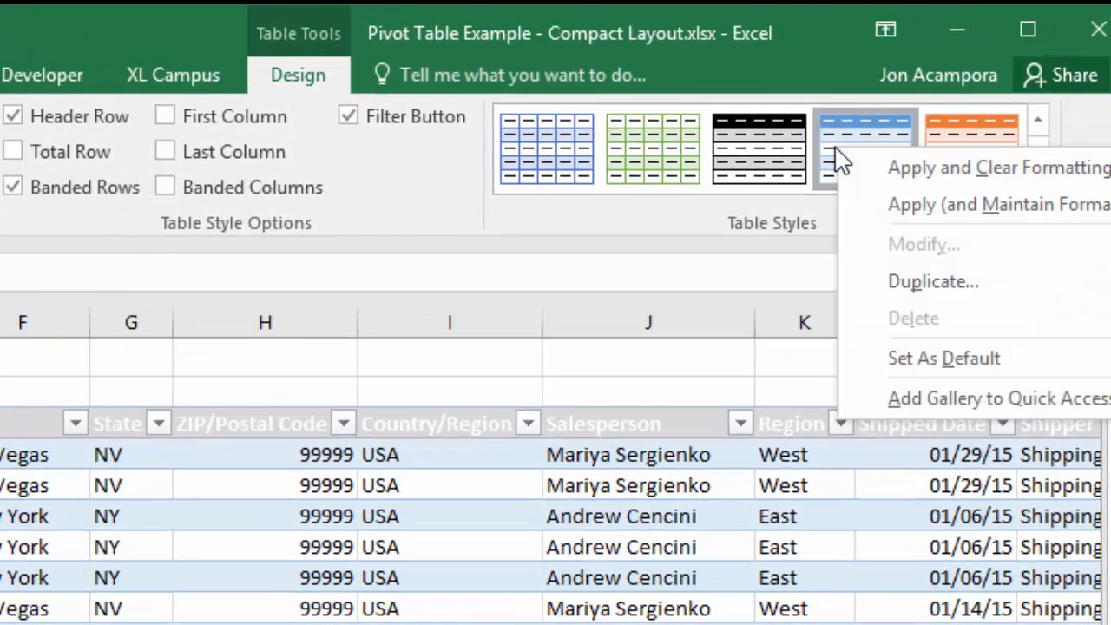
{"action": "left_click", "coordinate": [883, 171]}
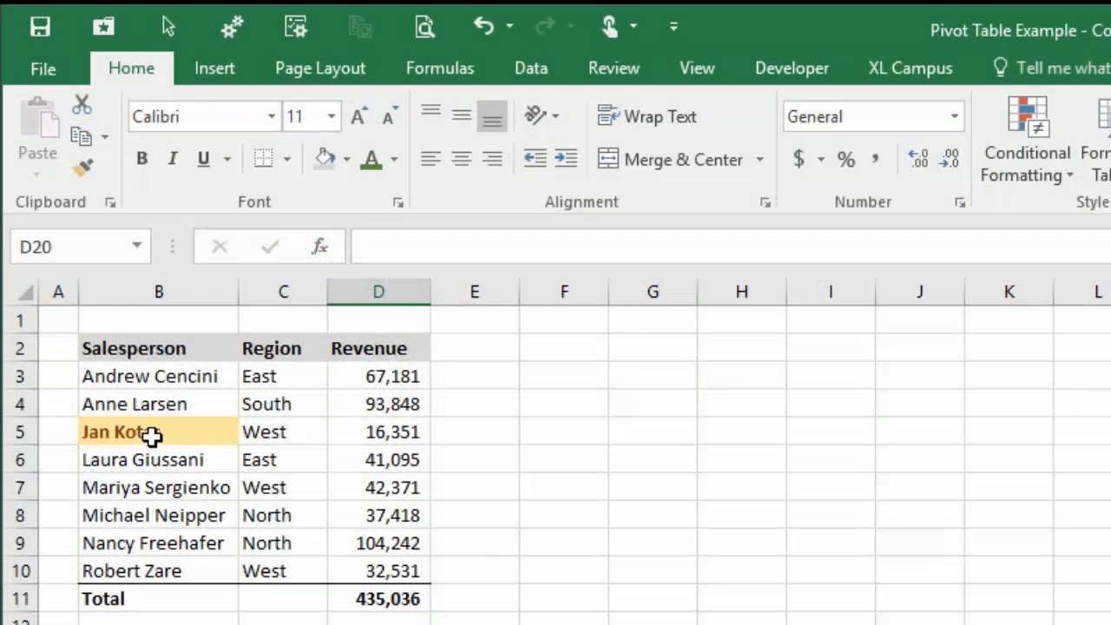
- Copy the bold orange formatting of cell B5 onto cell B7 with Format Painter
{"action": "left_click", "coordinate": [156, 428]}
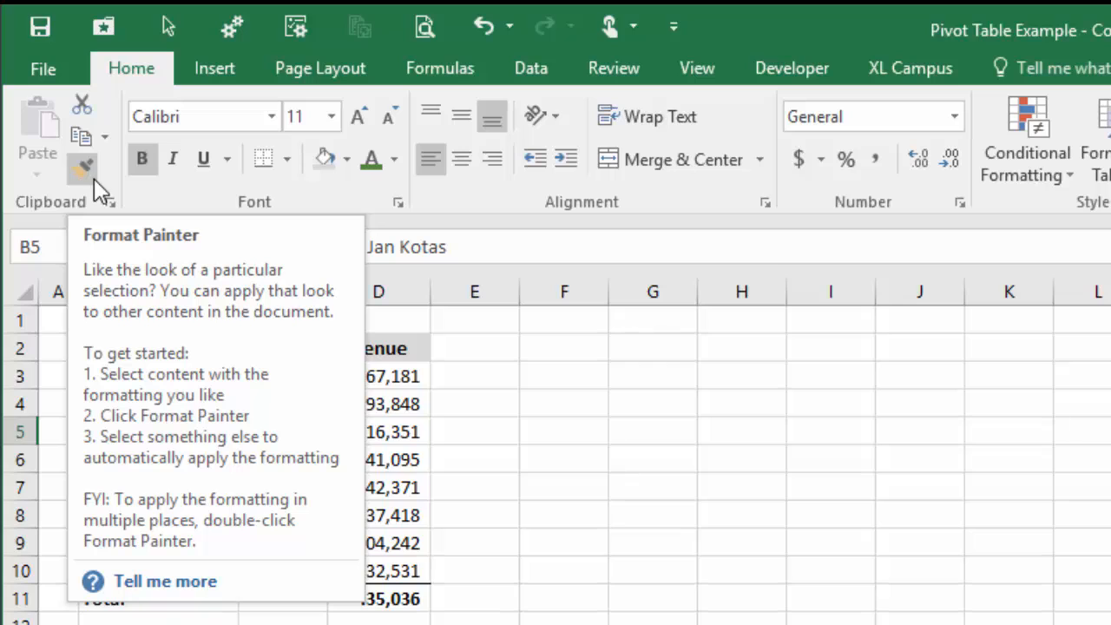
{"action": "left_click", "coordinate": [85, 170]}
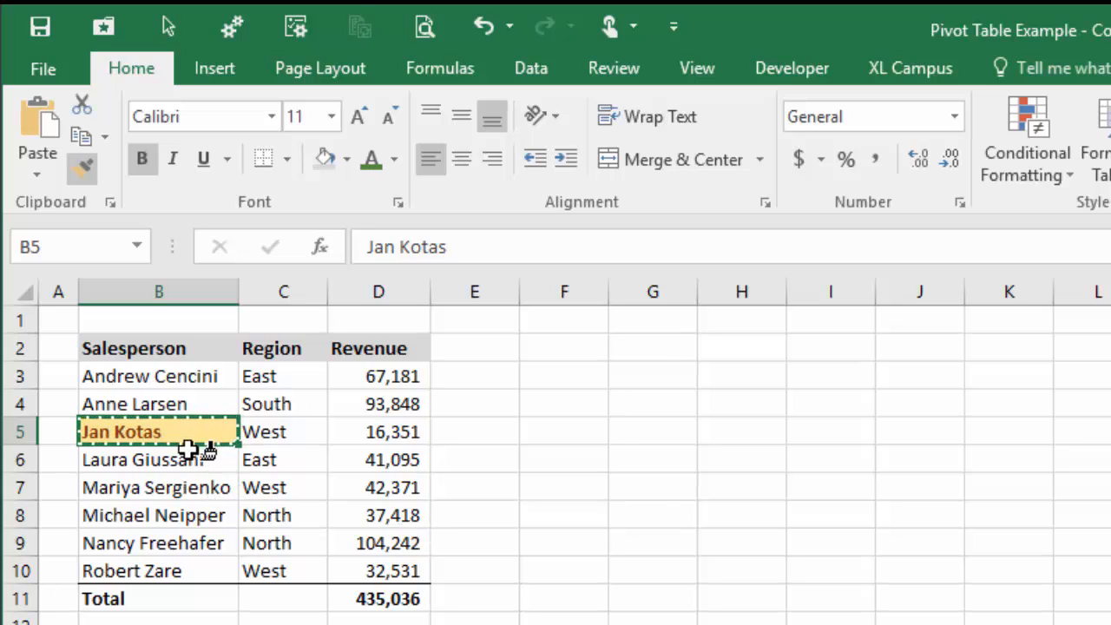
{"action": "key", "text": "Escape"}
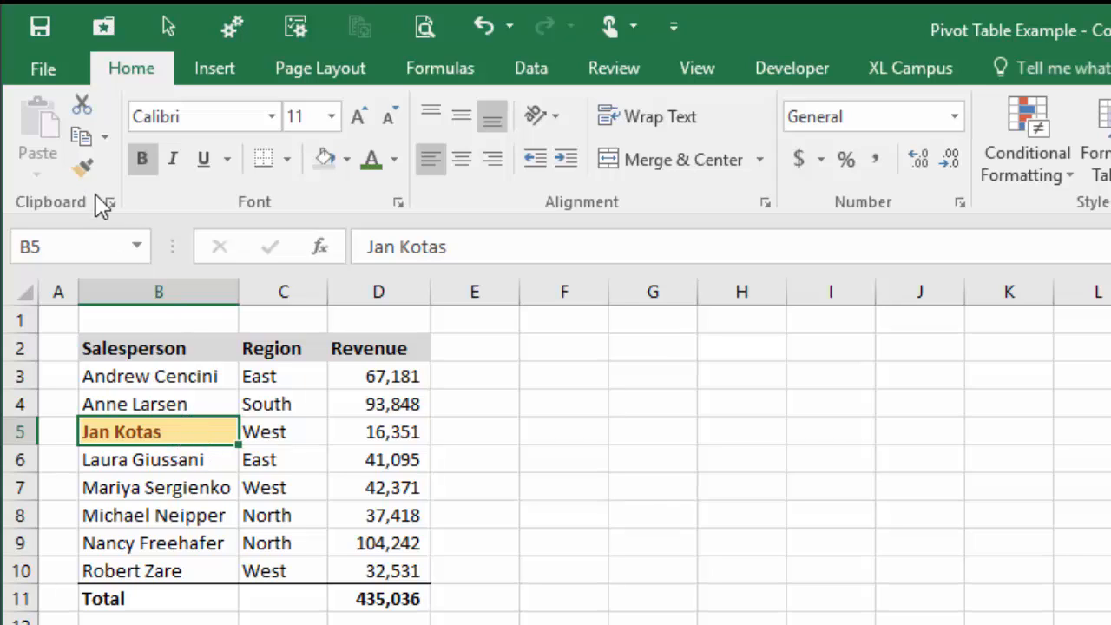
{"action": "left_click", "coordinate": [87, 173]}
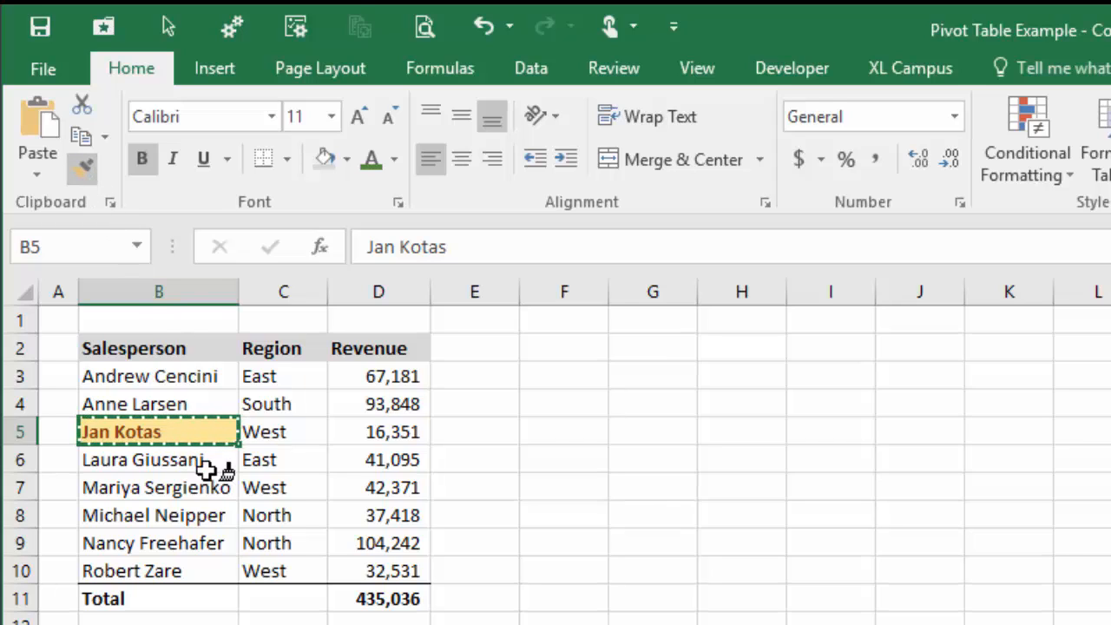
{"action": "left_click", "coordinate": [137, 487]}
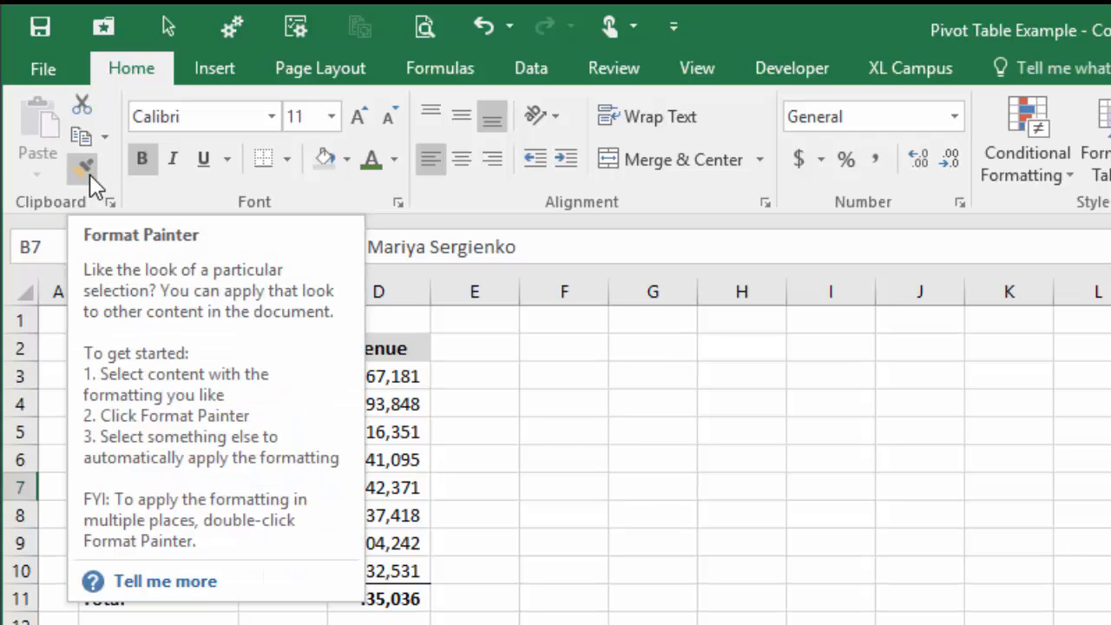
- Apply the same bold orange formatting to B3, B4, B6 and B9, then turn Format Painter off
{"action": "left_click", "coordinate": [89, 174]}
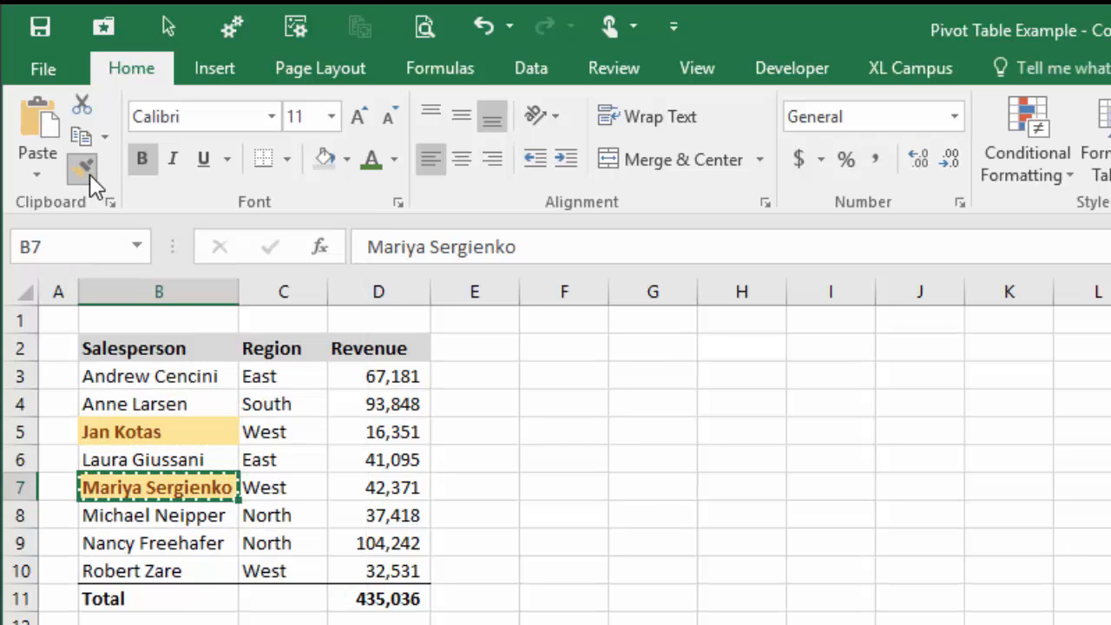
{"action": "left_click", "coordinate": [184, 375]}
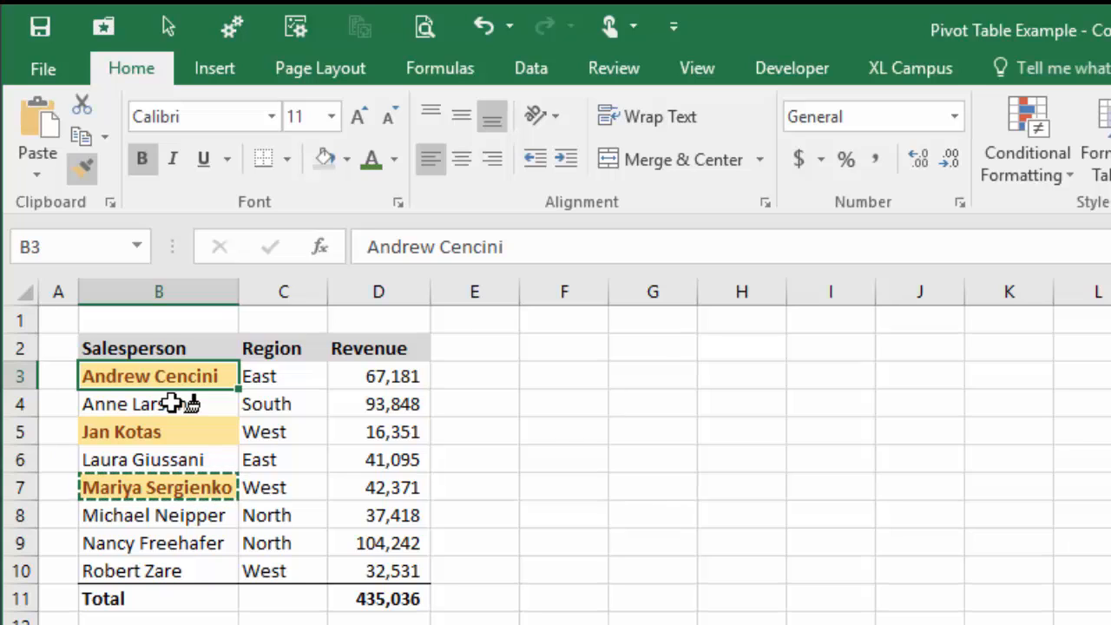
{"action": "left_click", "coordinate": [174, 404]}
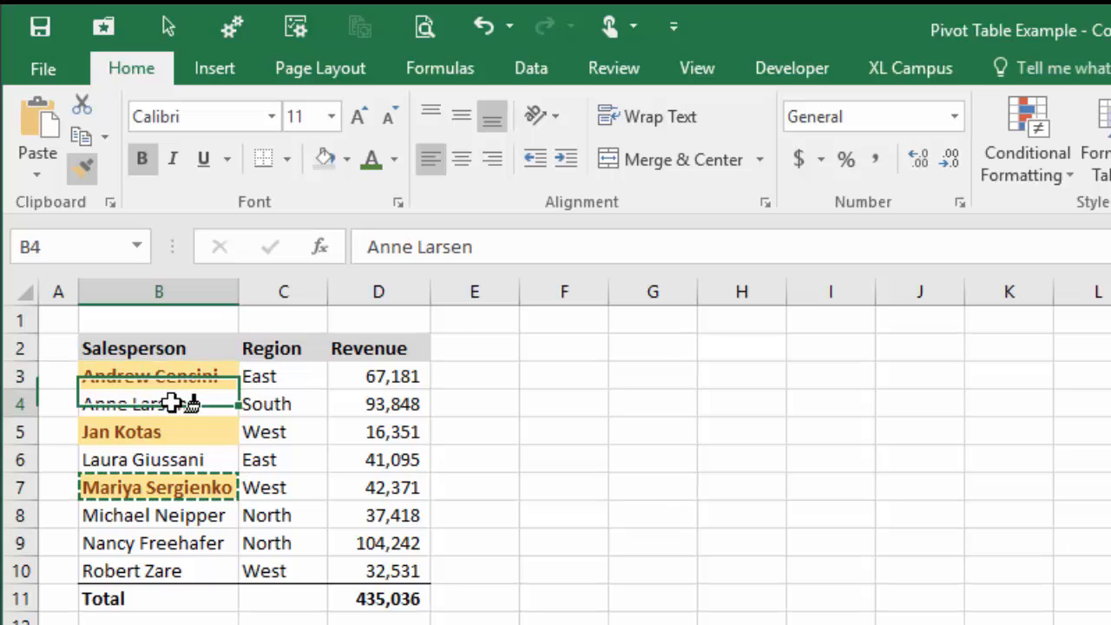
{"action": "left_click", "coordinate": [180, 458]}
{"action": "left_click", "coordinate": [183, 543]}
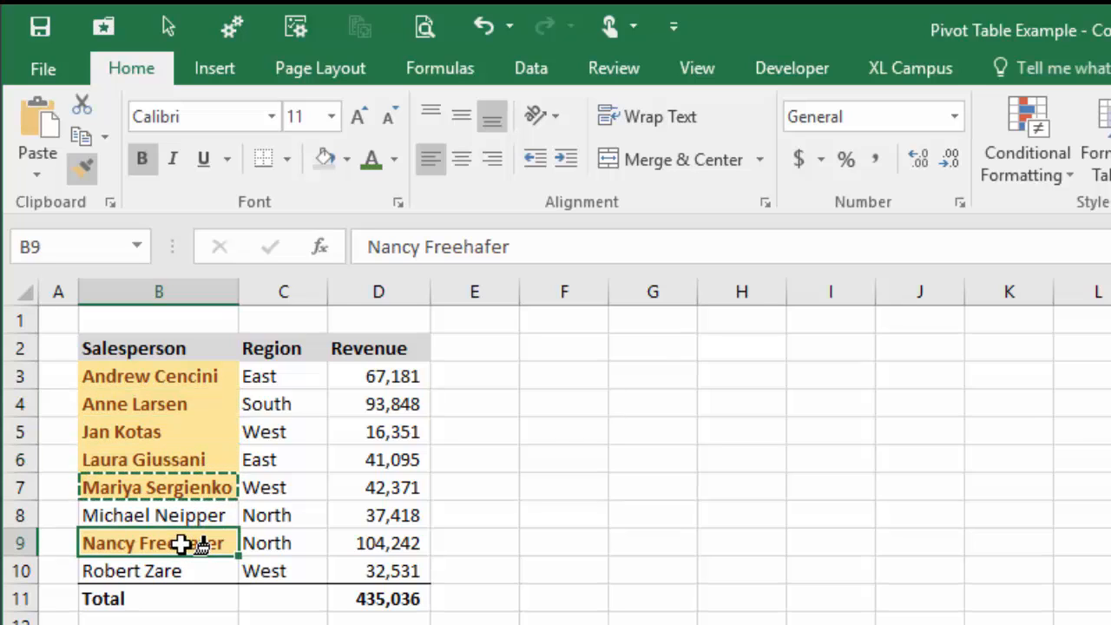
{"action": "left_click", "coordinate": [84, 169]}
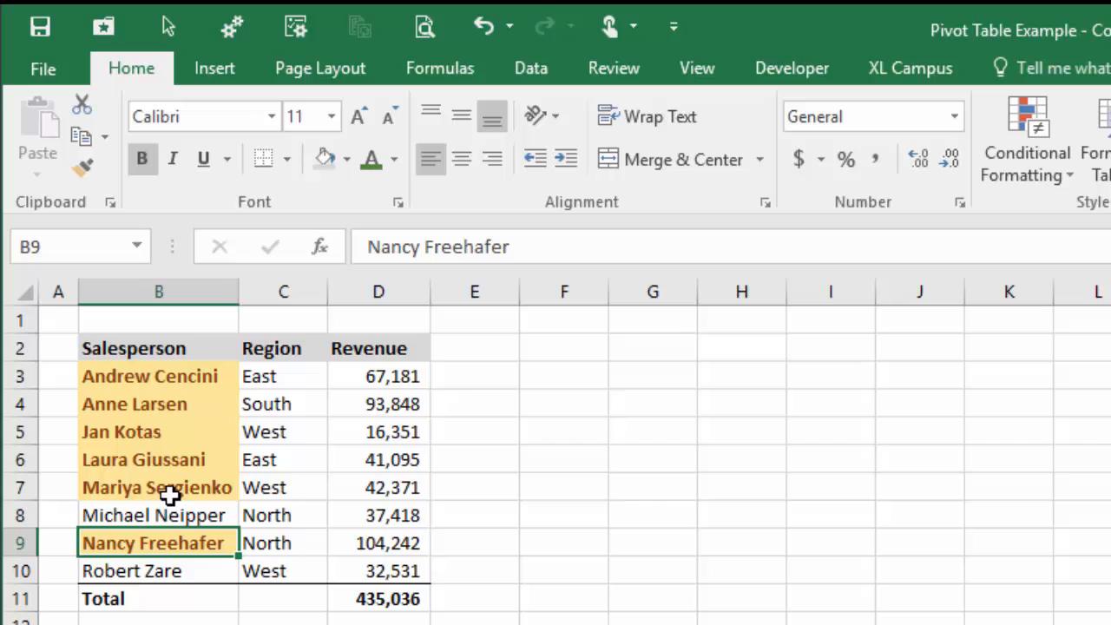
{"action": "left_click", "coordinate": [276, 397]}
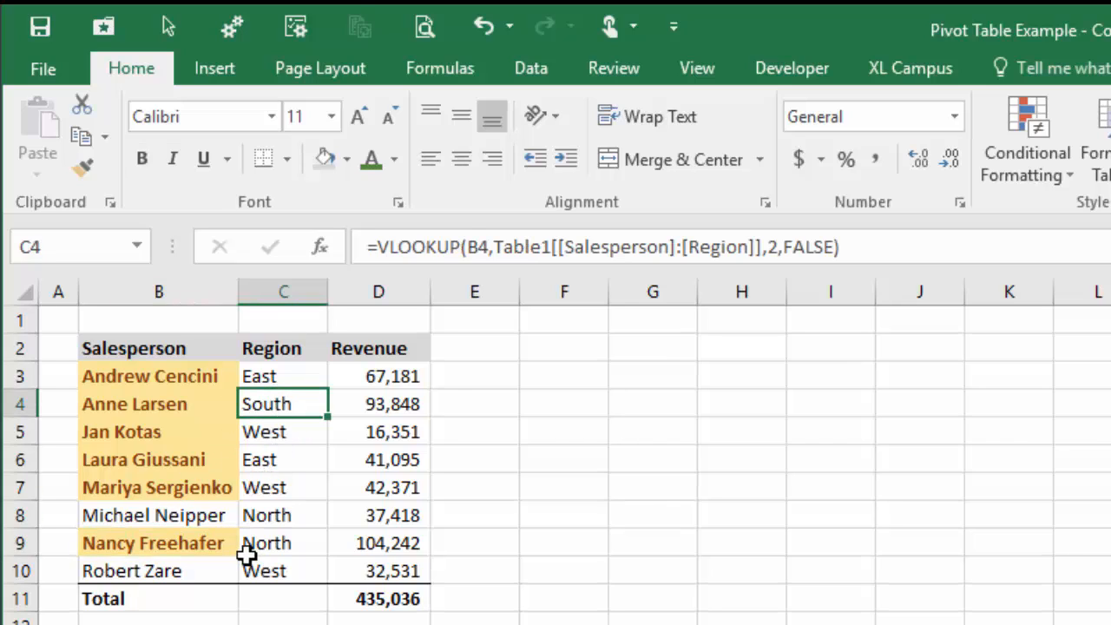
{"action": "left_click", "coordinate": [207, 411]}
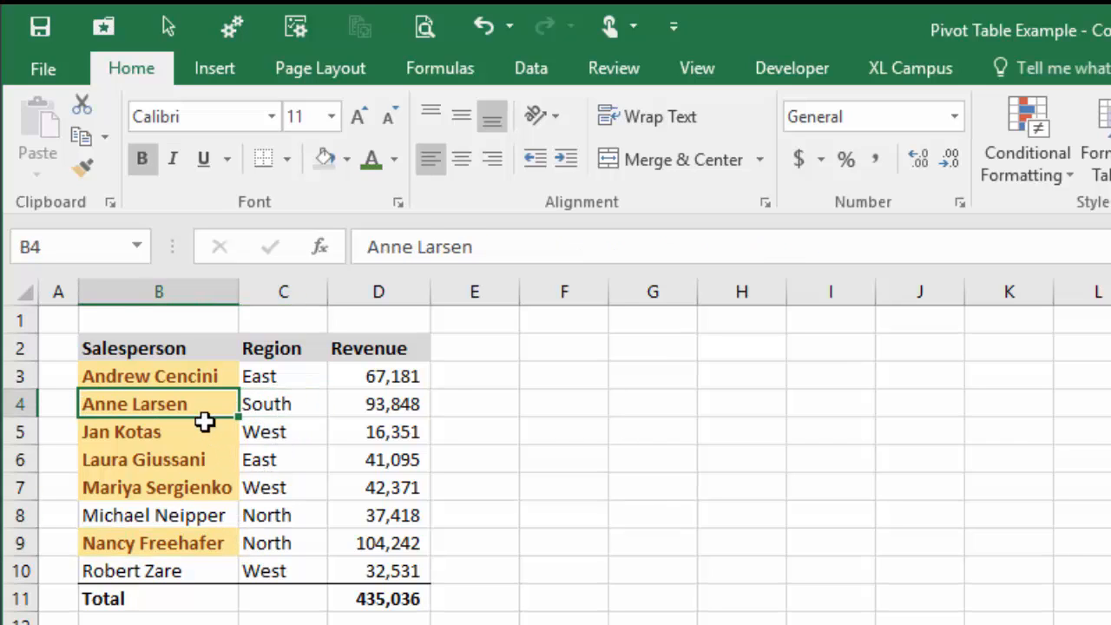
{"action": "key", "text": "F2"}
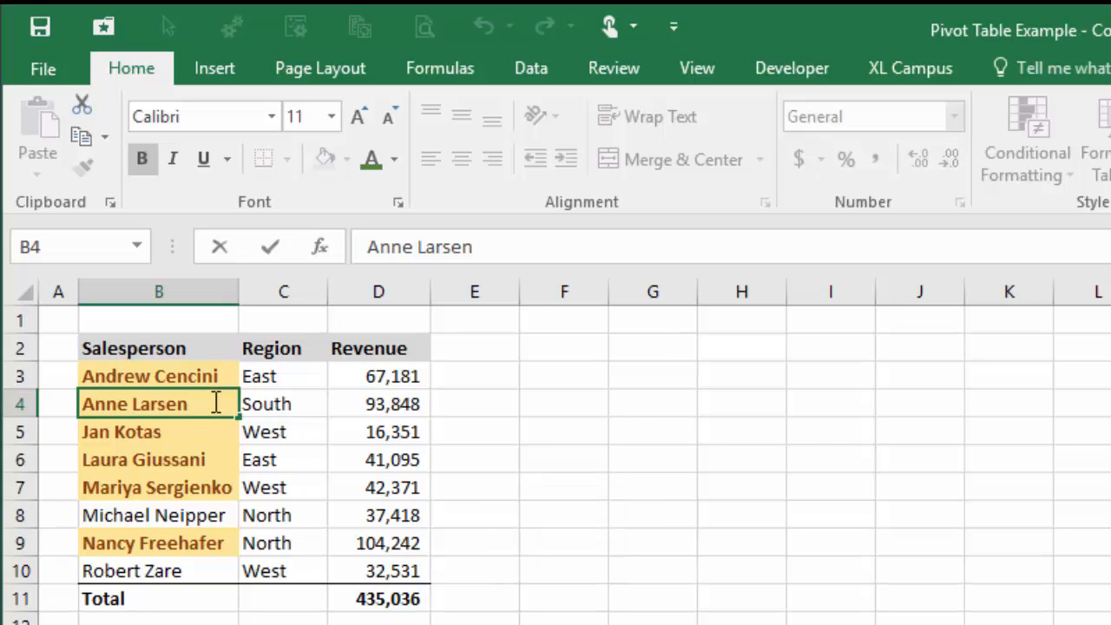
{"action": "type", "text": "dkflk"}
{"action": "key", "text": "BackSpace"}
{"action": "key", "text": "BackSpace"}
{"action": "key", "text": "BackSpace"}
{"action": "key", "text": "BackSpace"}
{"action": "key", "text": "BackSpace"}
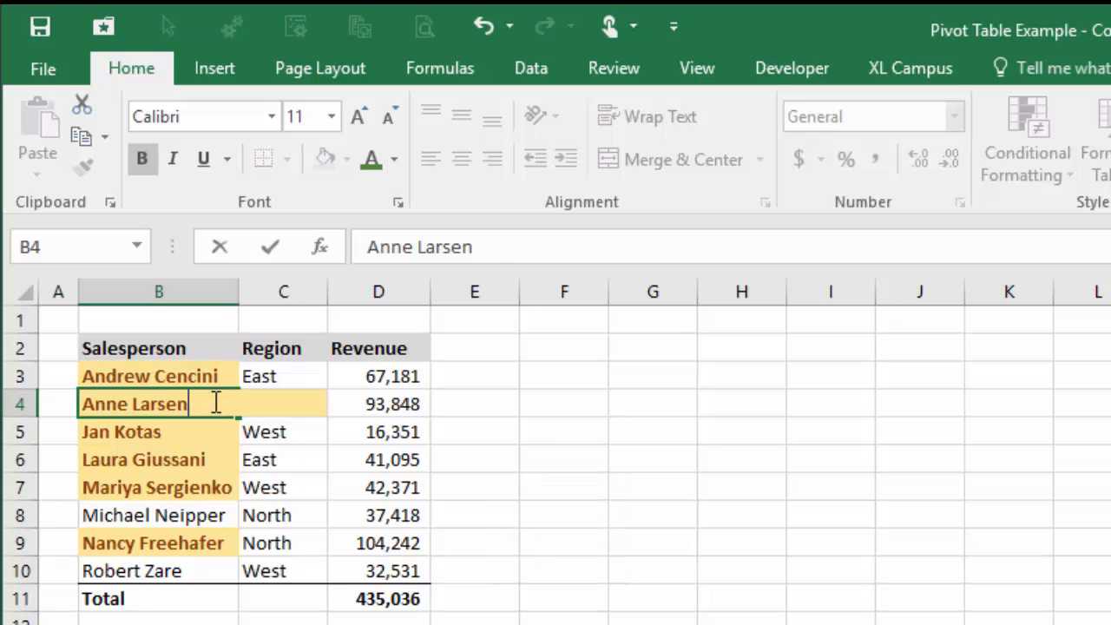
{"action": "key", "text": "Escape"}
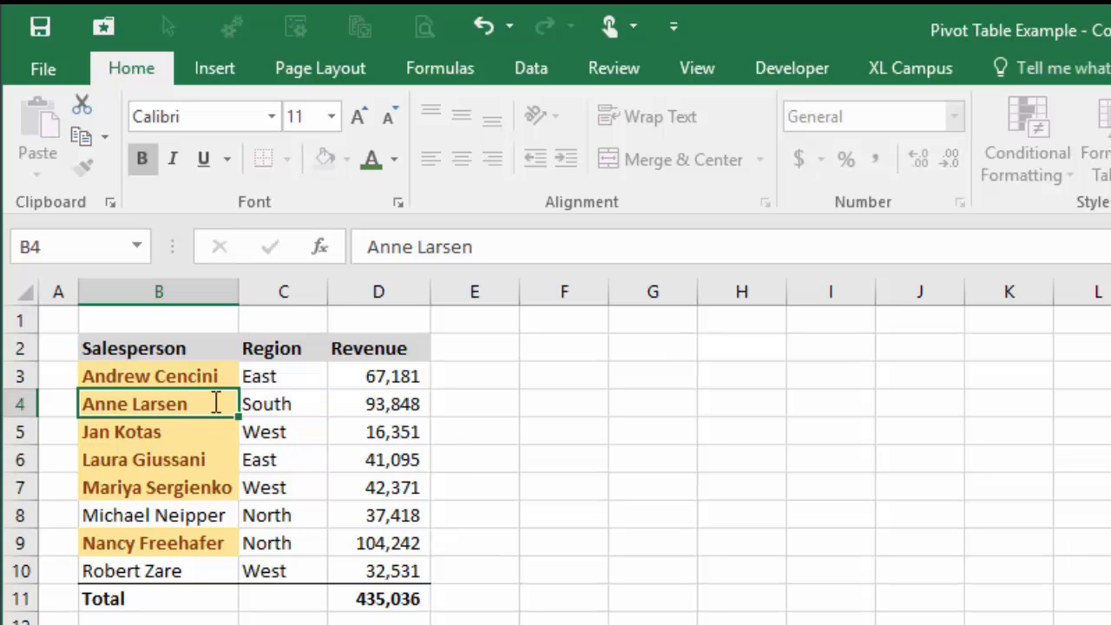
{"action": "left_click", "coordinate": [283, 406]}
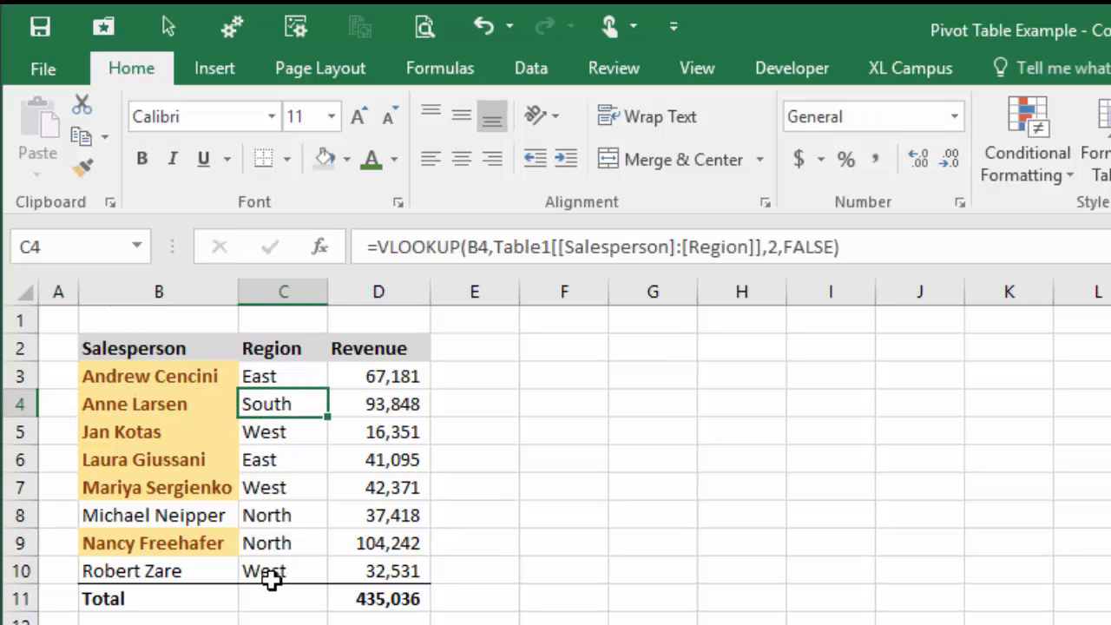
{"action": "key", "text": "F2"}
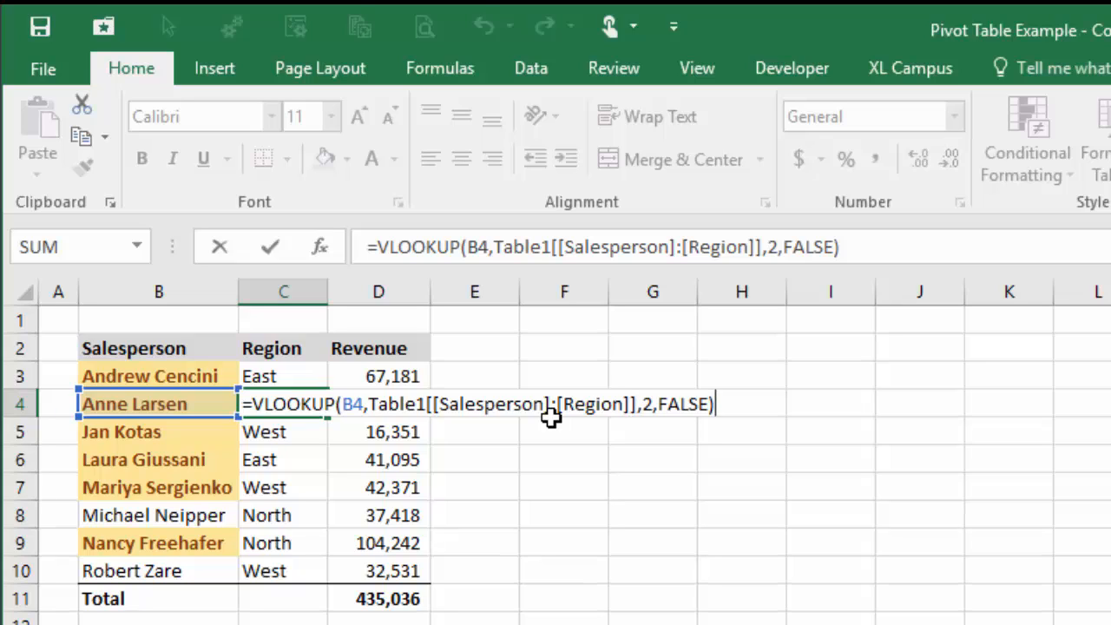
{"action": "key", "text": "ctrl+Return"}
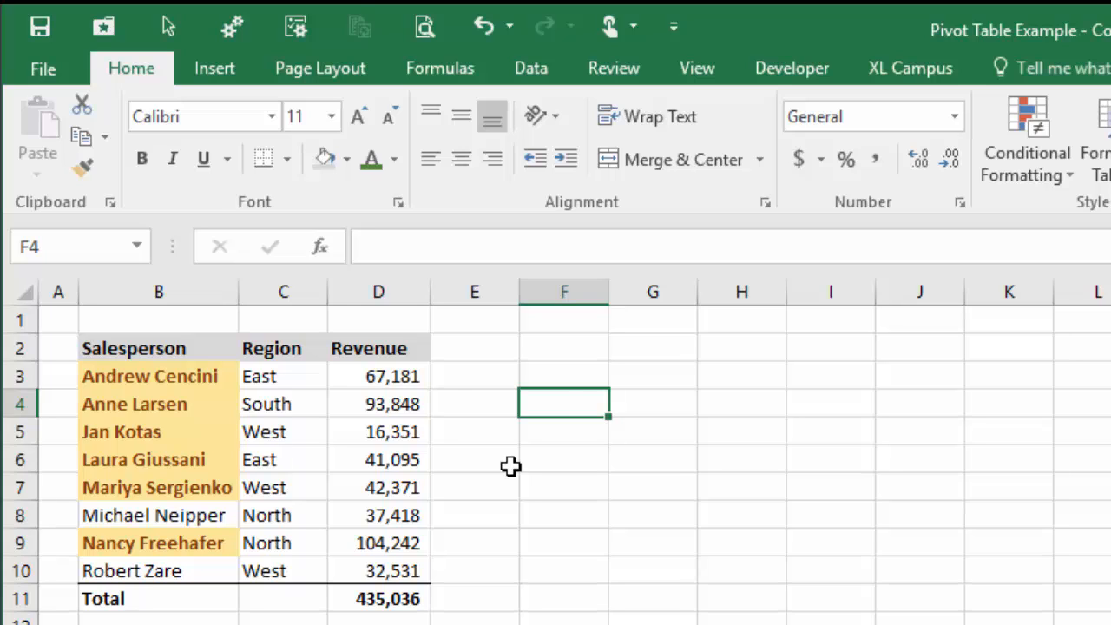
- Stamp today's date 11/10/2015 in F4 and the time 12:35 PM in F5 with Ctrl+; shortcuts
{"action": "key", "text": "ctrl+semicolon"}
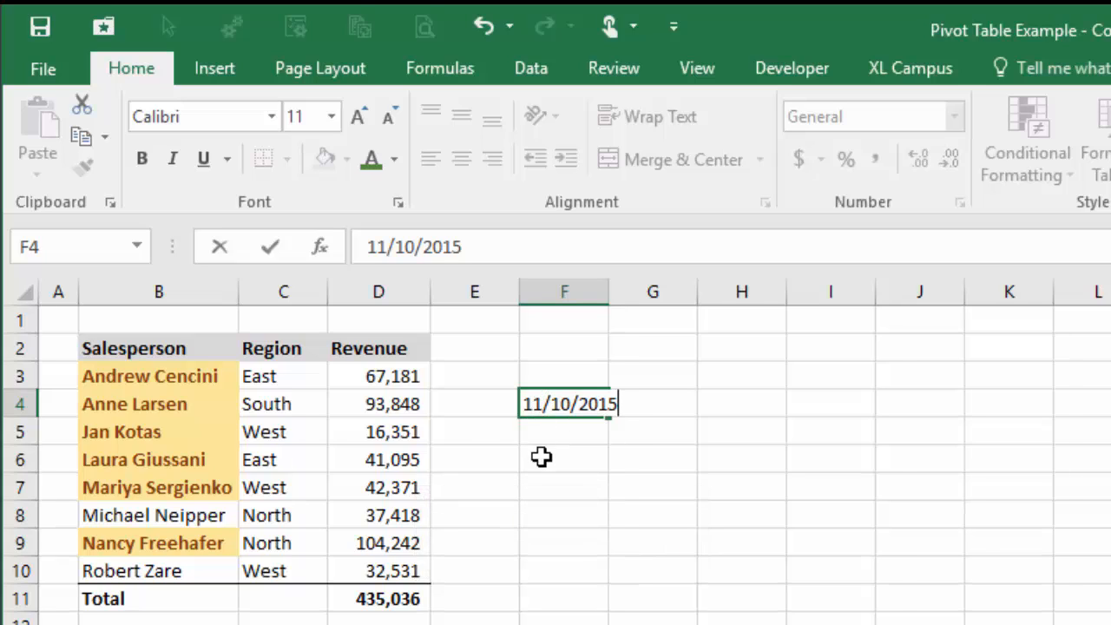
{"action": "key", "text": "Return"}
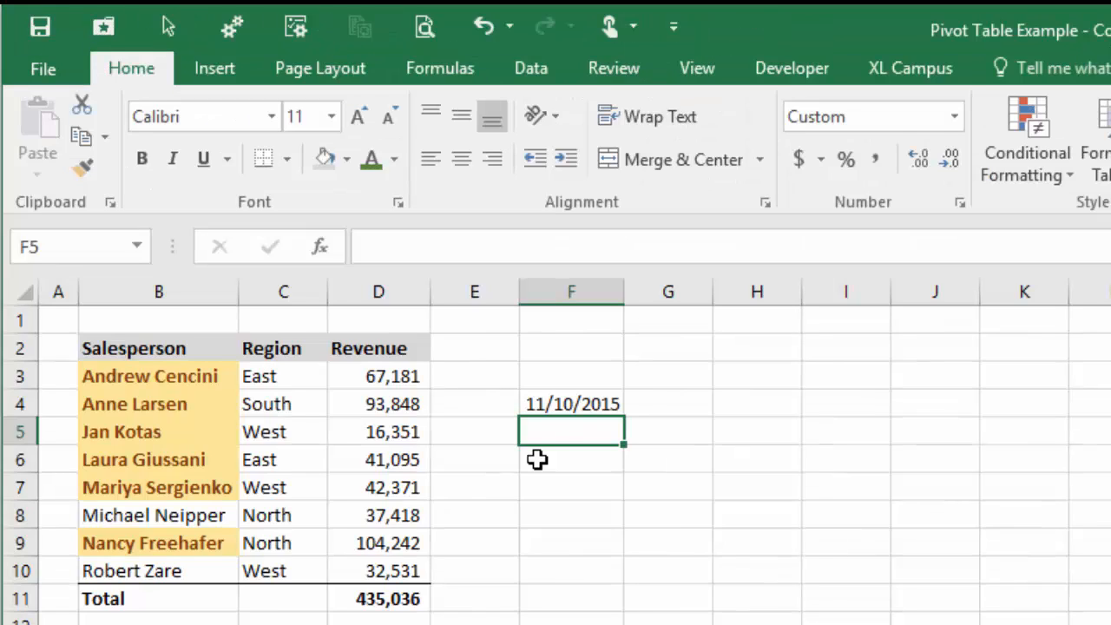
{"action": "key", "text": "ctrl+shift+semicolon"}
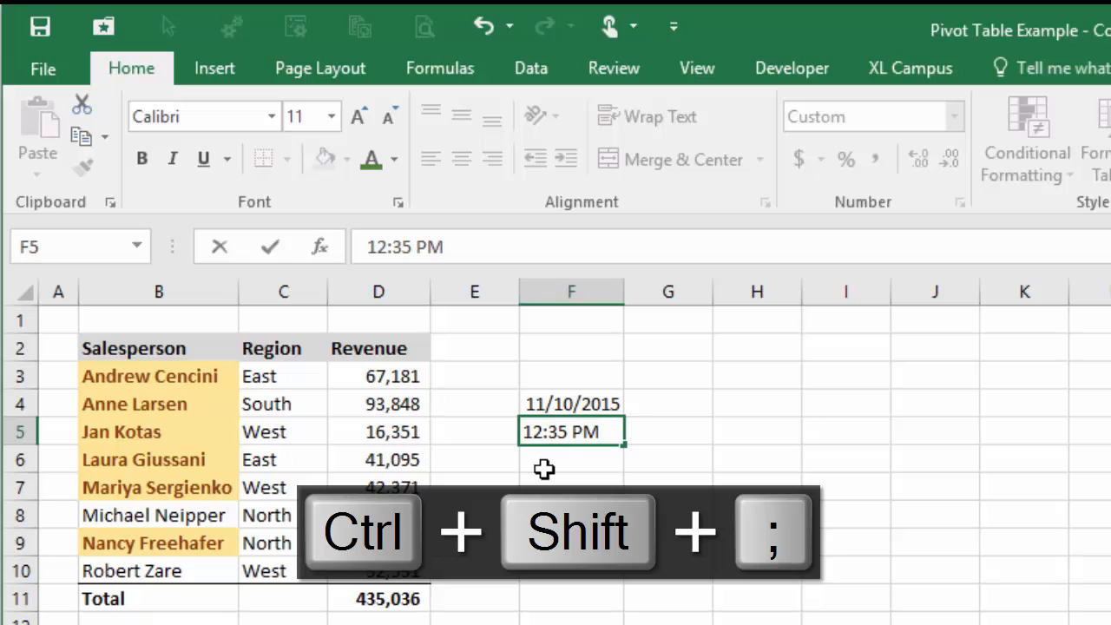
{"action": "key", "text": "Return"}
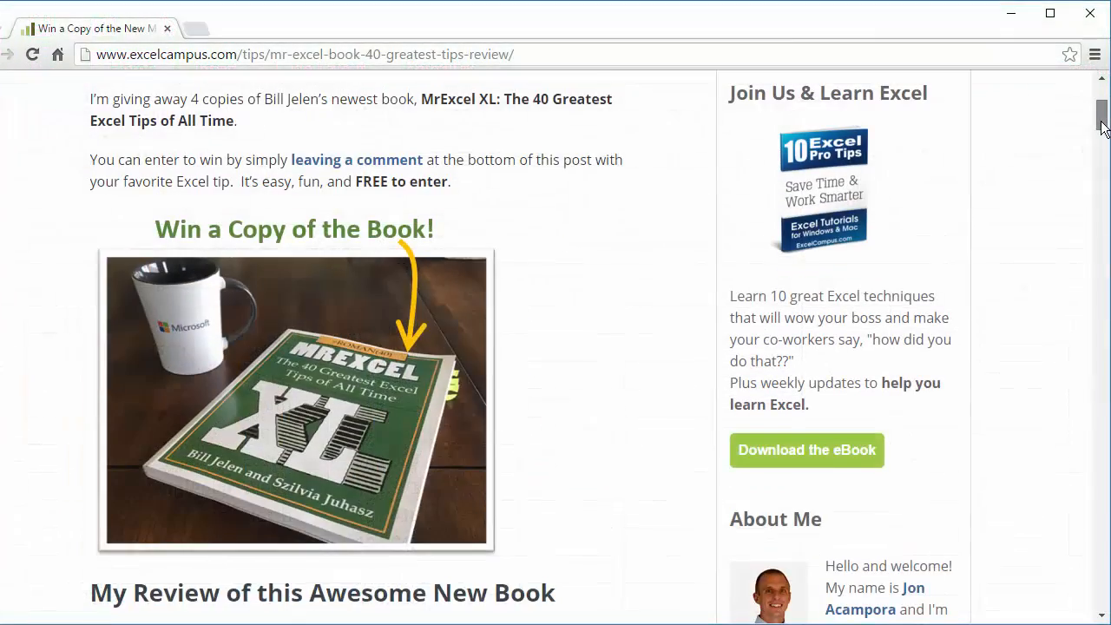
{"action": "left_click_drag", "start_coordinate": [1100, 111], "coordinate": [1102, 158]}
- Scroll down the Mr. Excel book review post to the 'Details On How To Enter' giveaway list
{"action": "scroll", "coordinate": [642, 313], "scroll_direction": "down", "scroll_amount": 2}
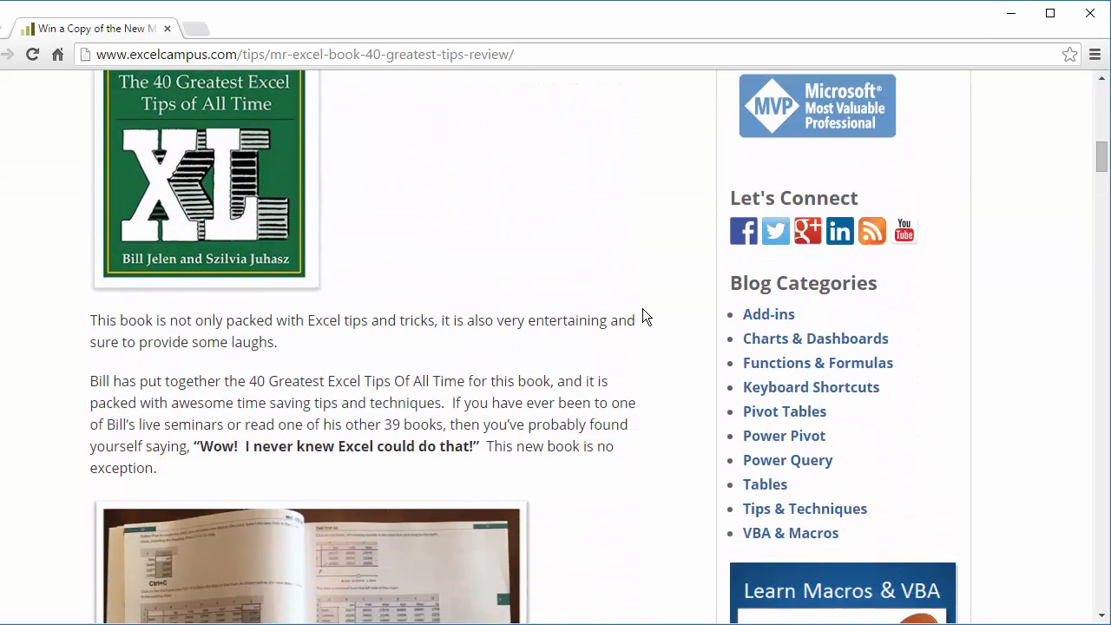
{"action": "scroll", "coordinate": [641, 310], "scroll_direction": "down", "scroll_amount": 10}
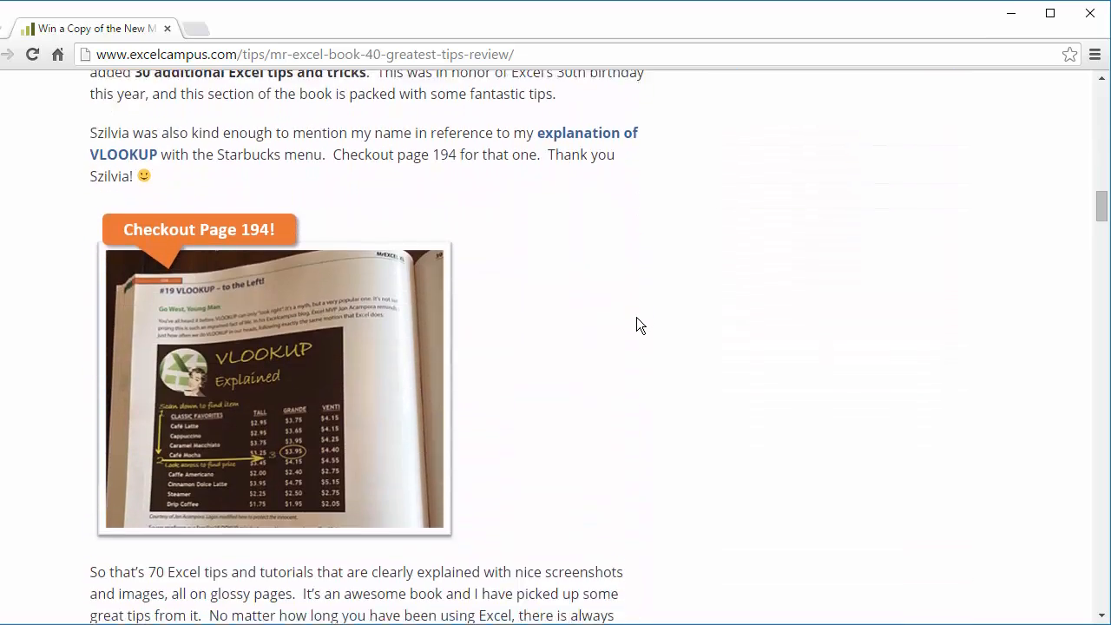
{"action": "scroll", "coordinate": [635, 318], "scroll_direction": "down", "scroll_amount": 13}
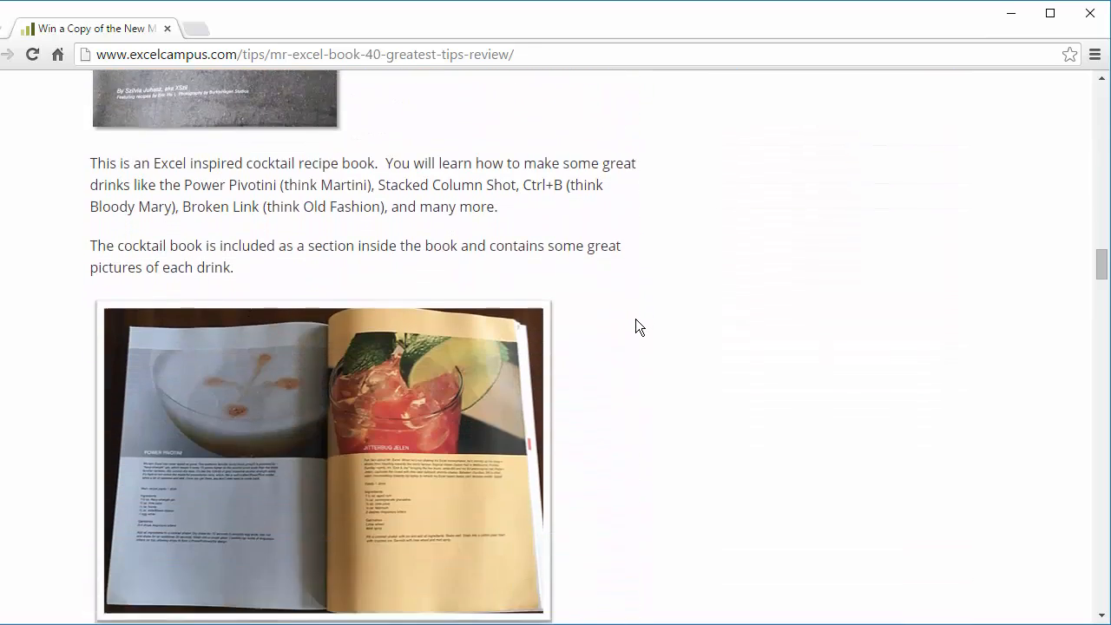
{"action": "scroll", "coordinate": [638, 315], "scroll_direction": "down", "scroll_amount": 12}
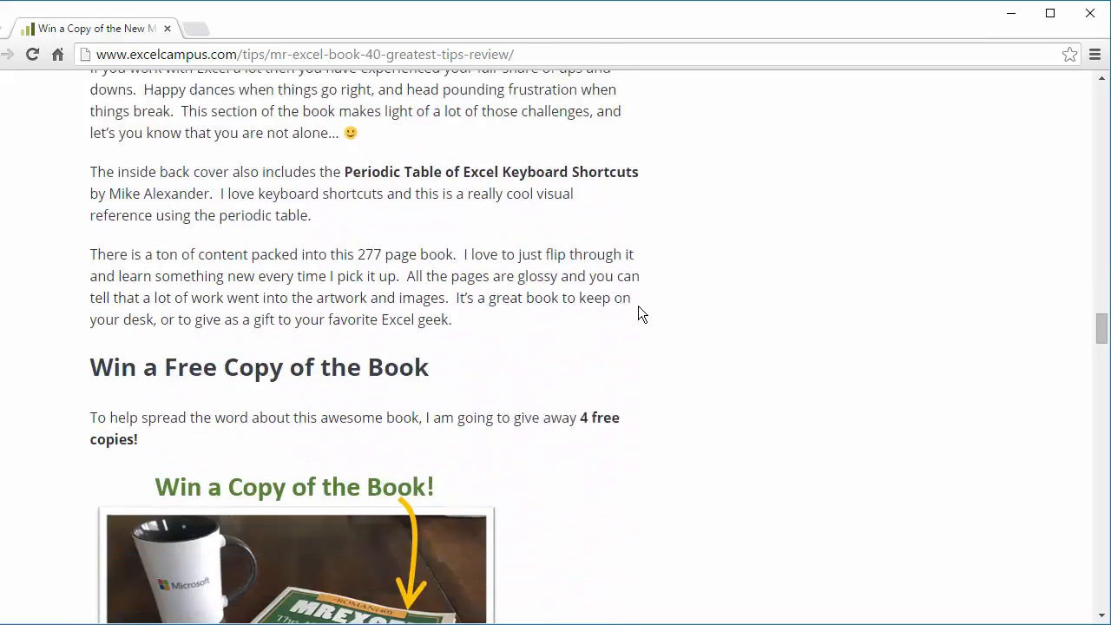
{"action": "scroll", "coordinate": [637, 305], "scroll_direction": "down", "scroll_amount": 10}
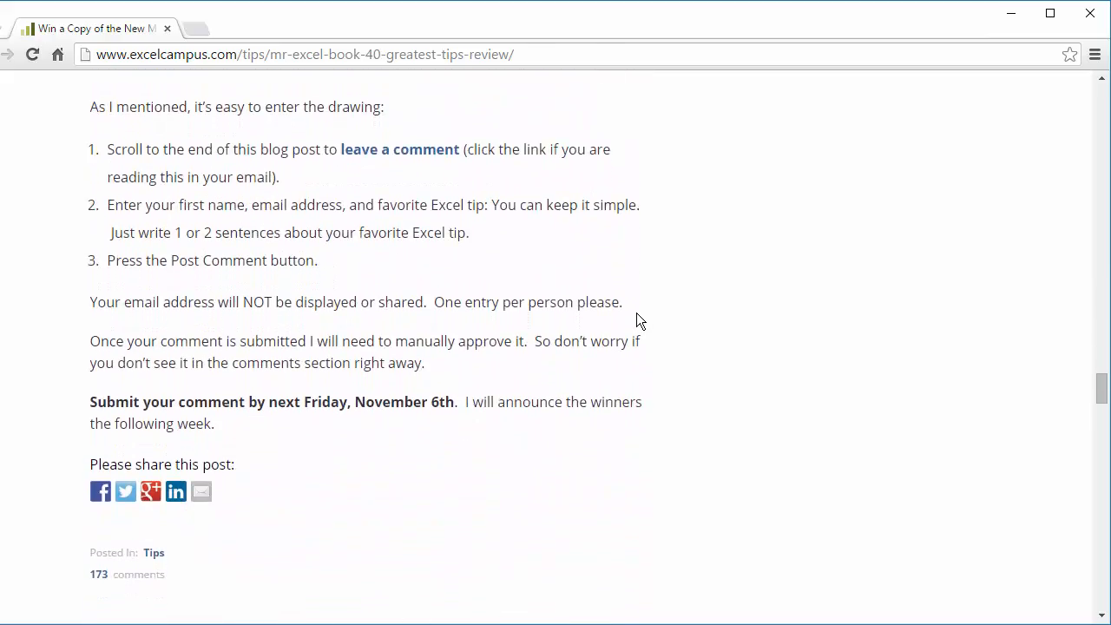